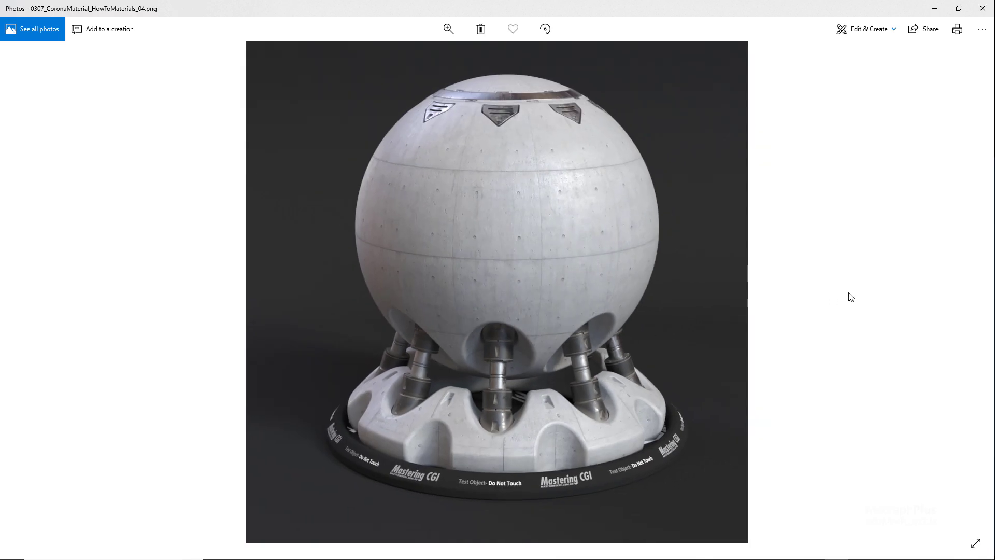
# - Close the reference photo and add a new Corona Material node, Material.8, to the node editor
pyautogui.click(982, 8)
pyautogui.moveTo(142, 279); pyautogui.dragTo(103, 34, button='middle')
pyautogui.rightClick(173, 297)
pyautogui.moveTo(204, 317)
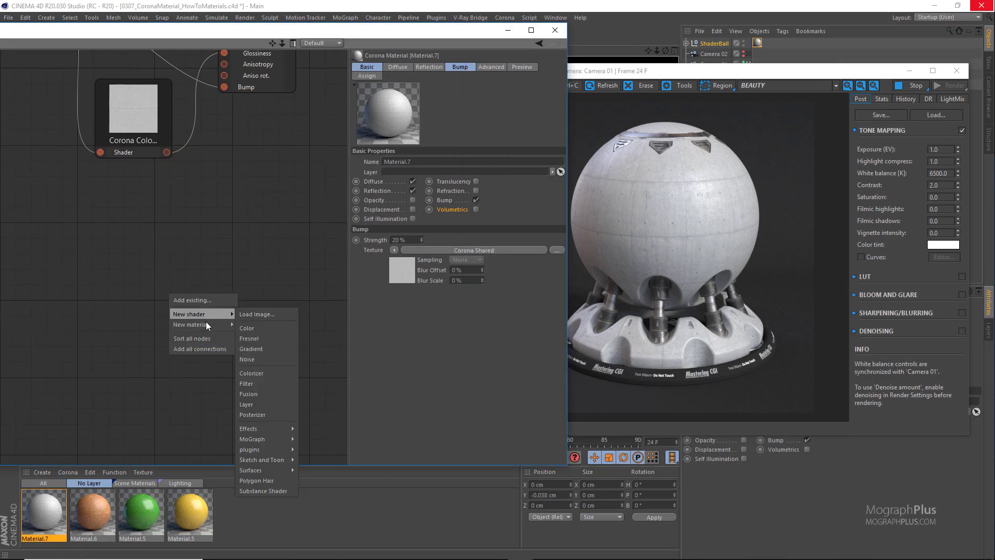
pyautogui.click(249, 327)
# - Arrange the Material.8 node on the canvas and enlarge the Corona VFB
pyautogui.moveTo(225, 301); pyautogui.dragTo(290, 335)
pyautogui.moveTo(300, 266); pyautogui.dragTo(279, 235, button='middle')
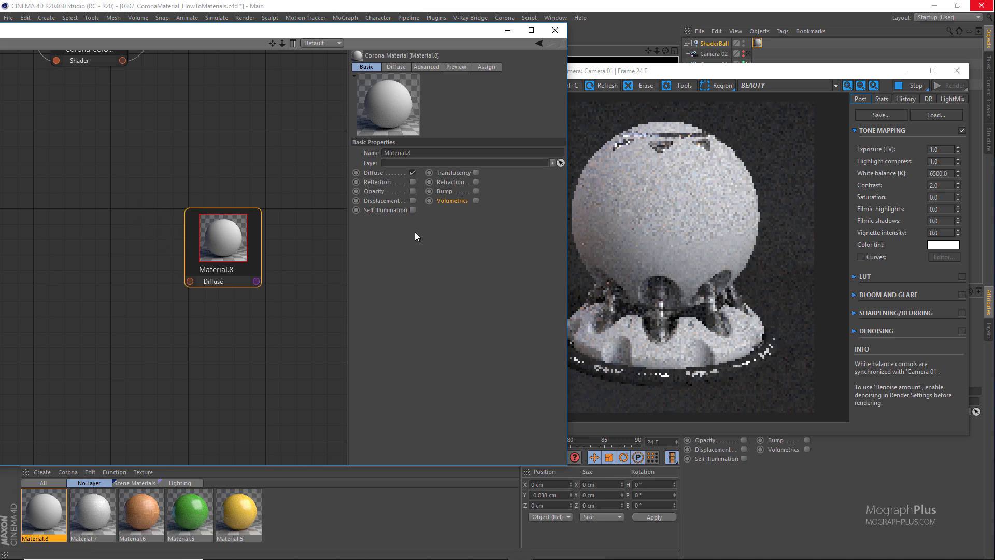
pyautogui.moveTo(672, 72); pyautogui.dragTo(702, 79)
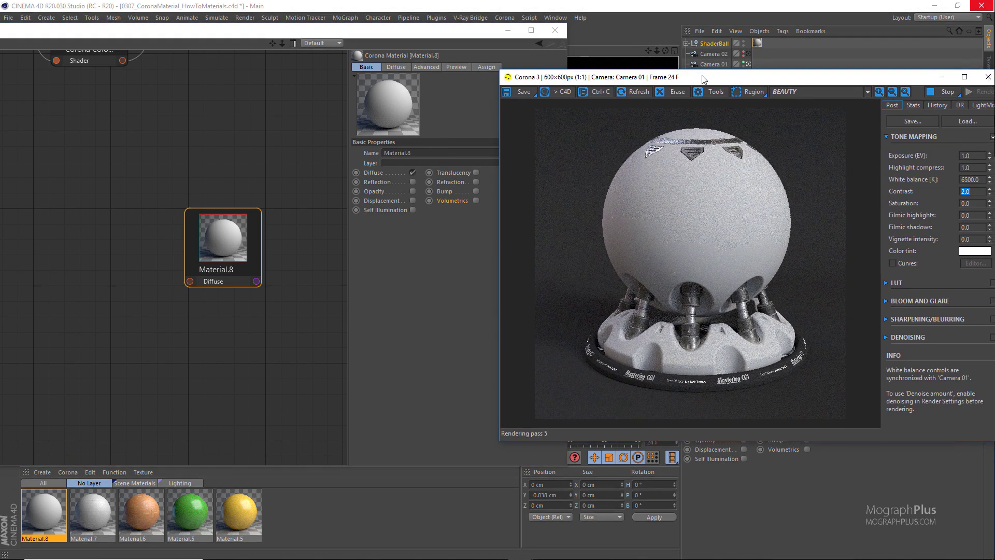
pyautogui.click(170, 261)
pyautogui.scroll(1, 170, 260)
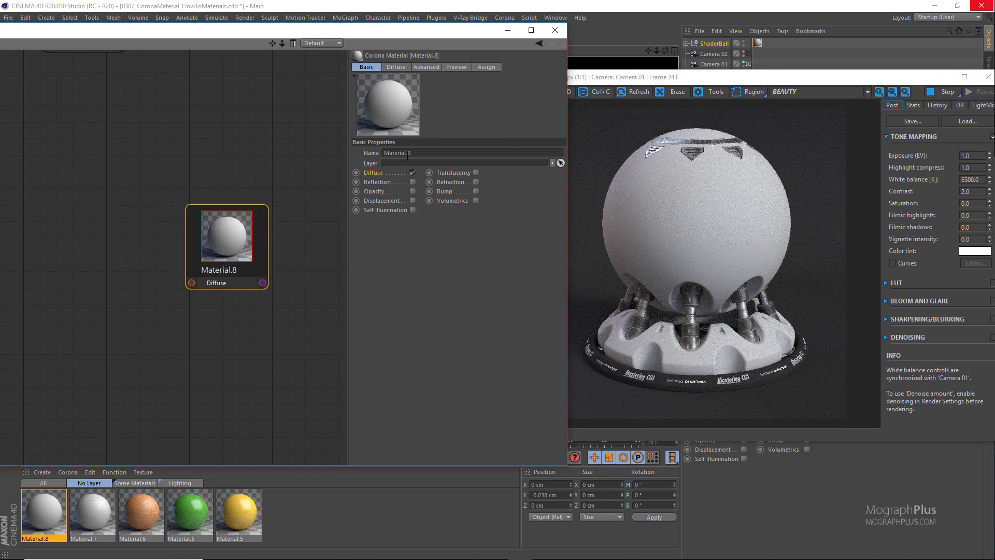
# - Disable Diffuse, enable Reflection and set Material.8's Fresnel IOR to 999
pyautogui.click(412, 173)
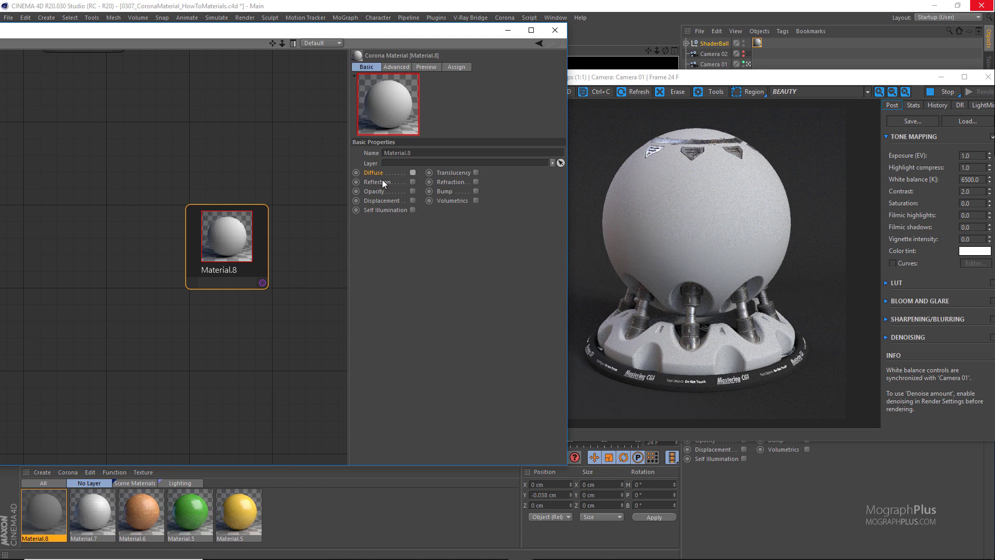
pyautogui.click(412, 182)
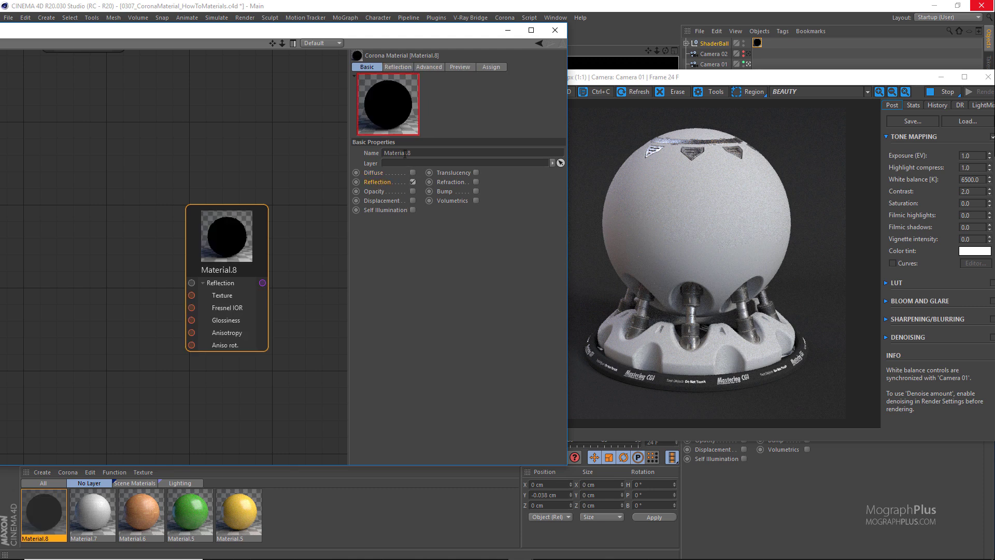
pyautogui.click(398, 67)
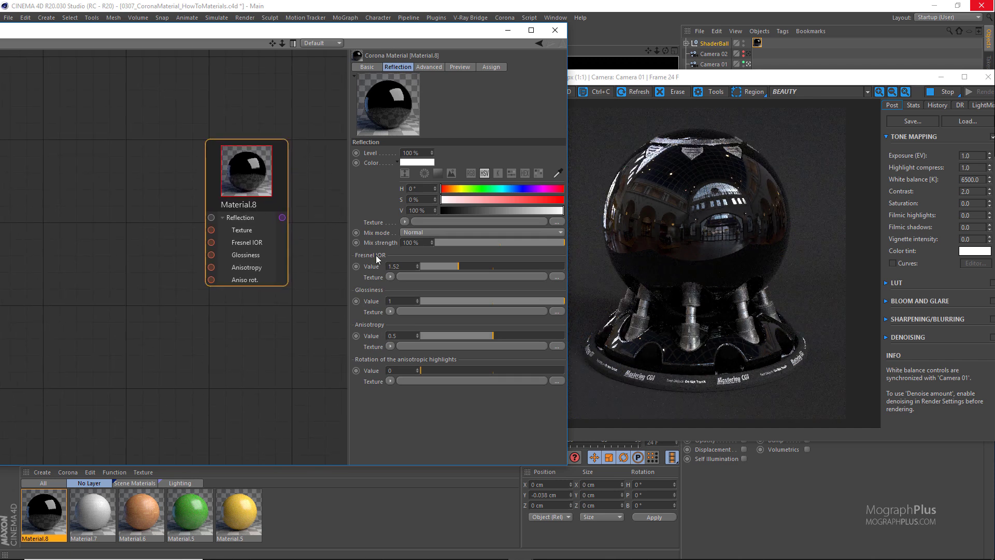
pyautogui.moveTo(404, 266); pyautogui.dragTo(361, 268)
pyautogui.write('999')
pyautogui.press('Return')
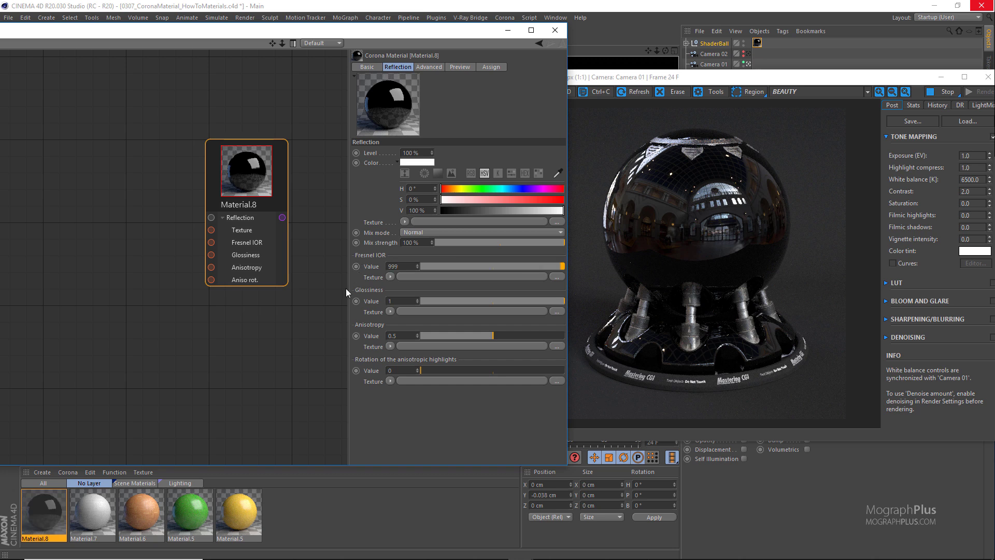
pyautogui.moveTo(633, 76)
pyautogui.mouseDown()
pyautogui.moveTo(703, 73)
pyautogui.moveTo(631, 69)
pyautogui.mouseUp()
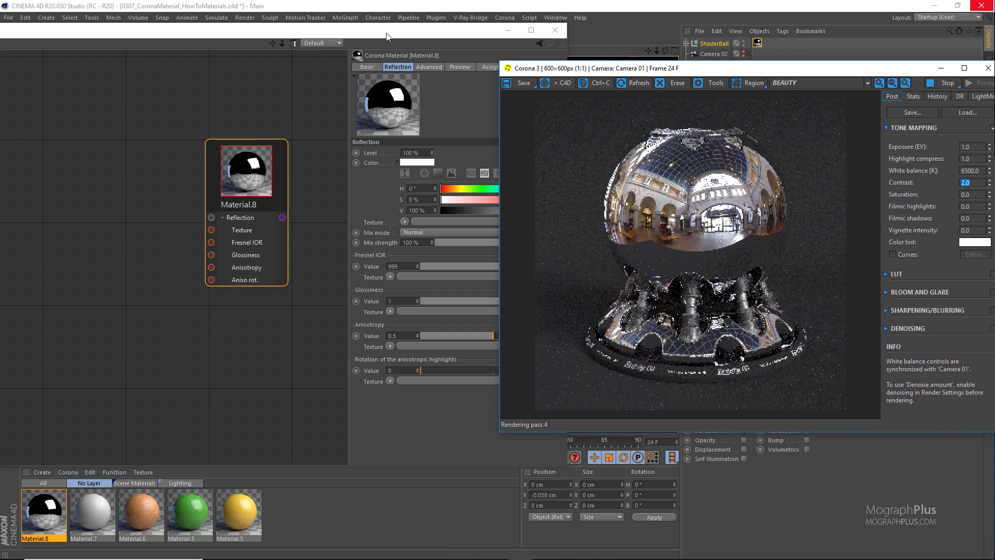
# - In the Corona VFB Post settings, set Highlight compress to 2 and Contrast to 1.5
pyautogui.moveTo(359, 36); pyautogui.dragTo(299, 40)
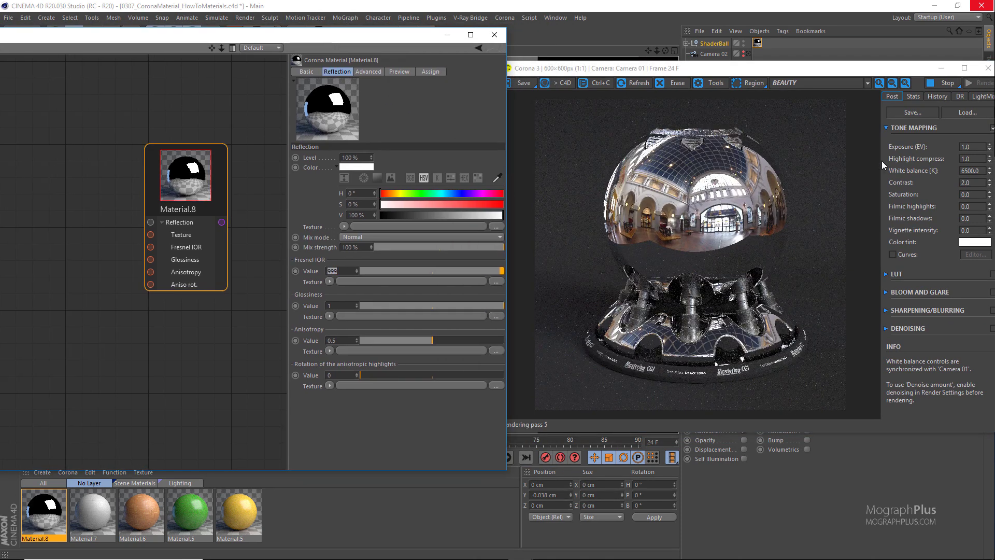
pyautogui.doubleClick(969, 158)
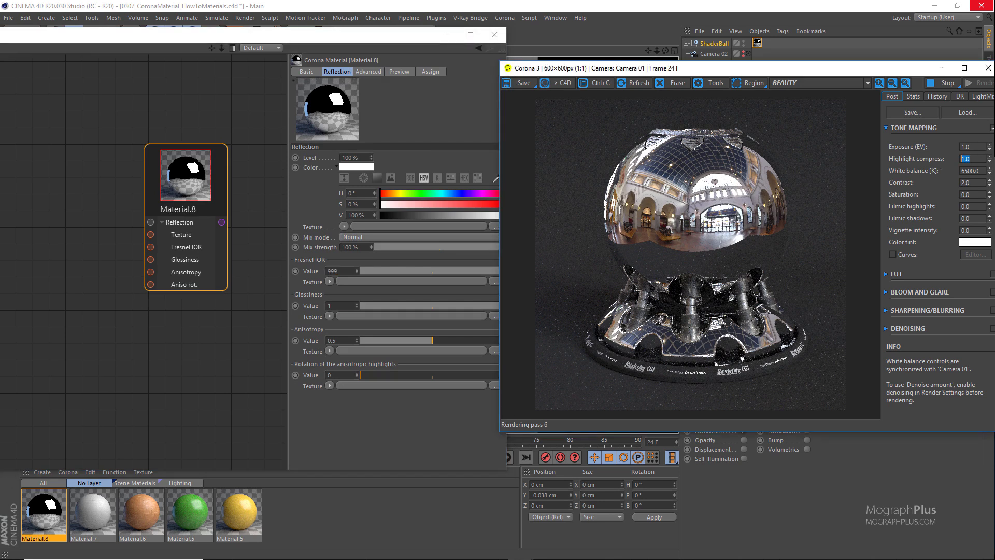
pyautogui.write('2')
pyautogui.click(967, 183)
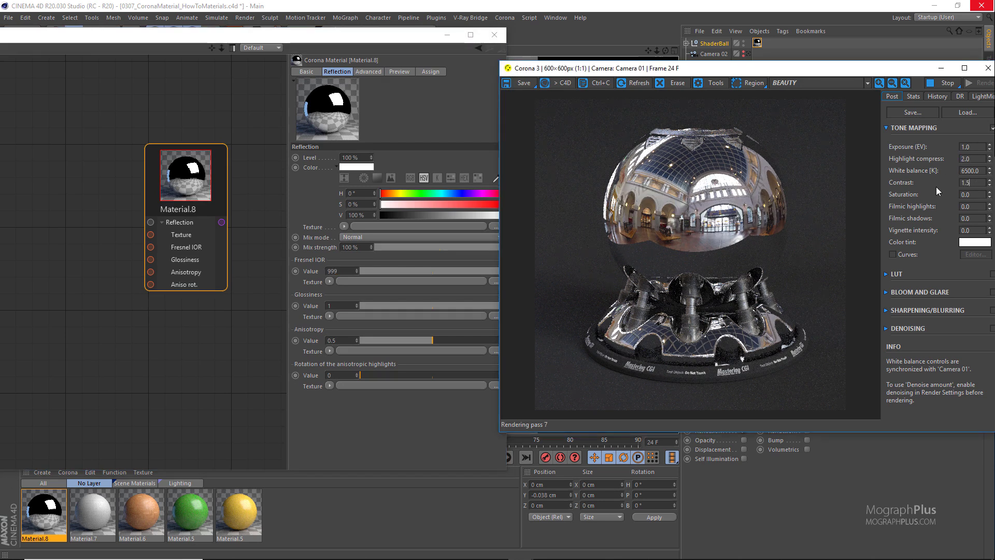
pyautogui.write('1.5')
pyautogui.press('Return')
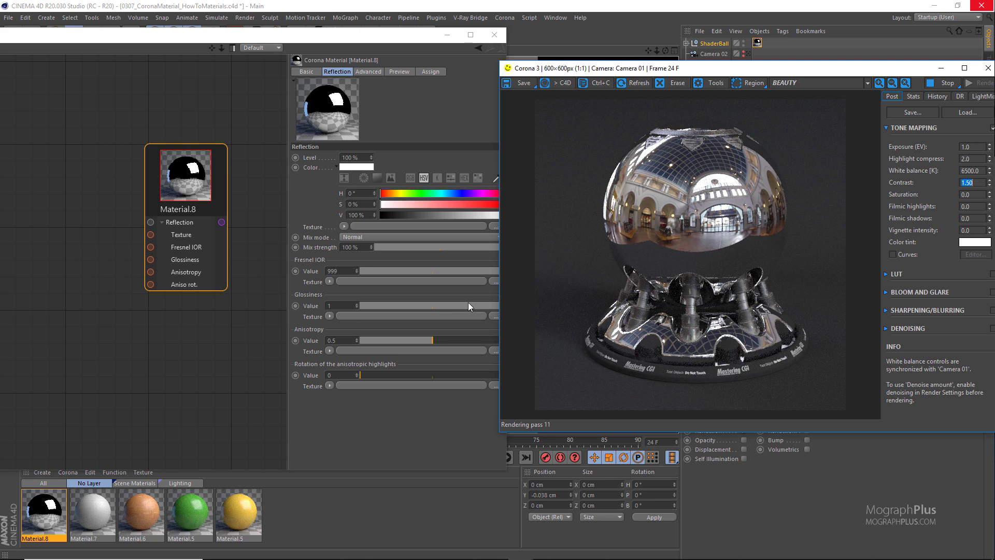
# - Lower Material.8's glossiness to 0.84
pyautogui.click(403, 156)
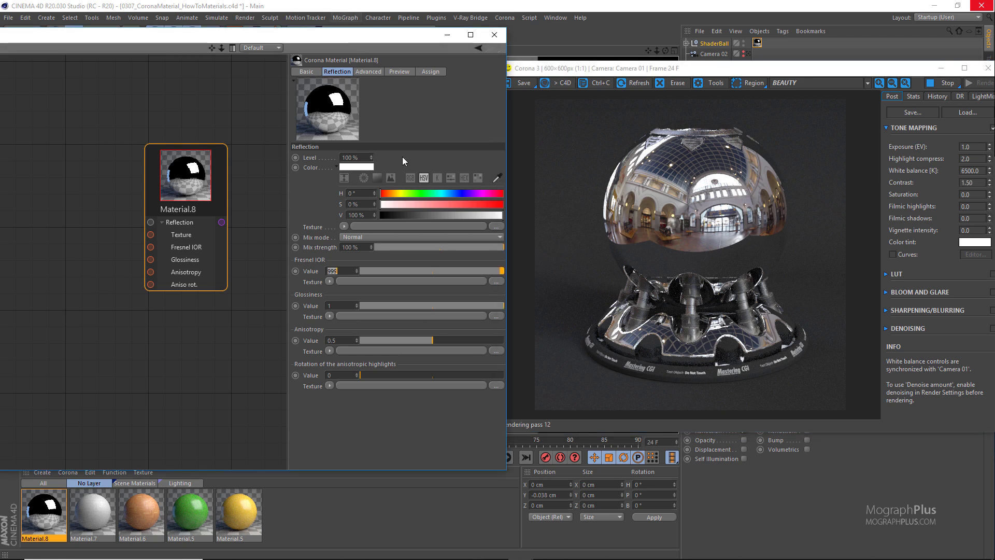
pyautogui.moveTo(493, 306); pyautogui.dragTo(484, 306)
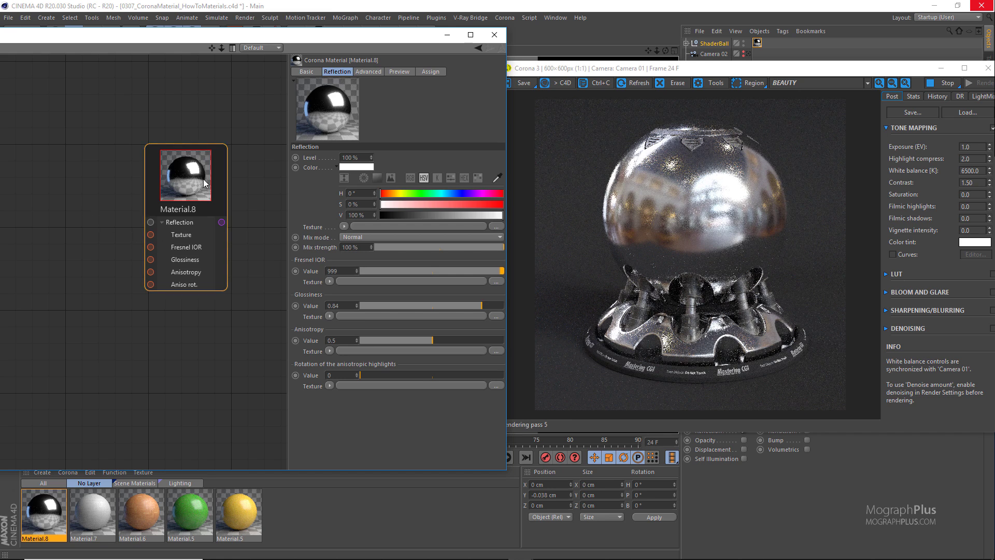
pyautogui.moveTo(203, 183); pyautogui.dragTo(233, 200)
# - Add a Bitmap shader loading BW1.png and connect it to Material.8's Glossiness
pyautogui.click(38, 235)
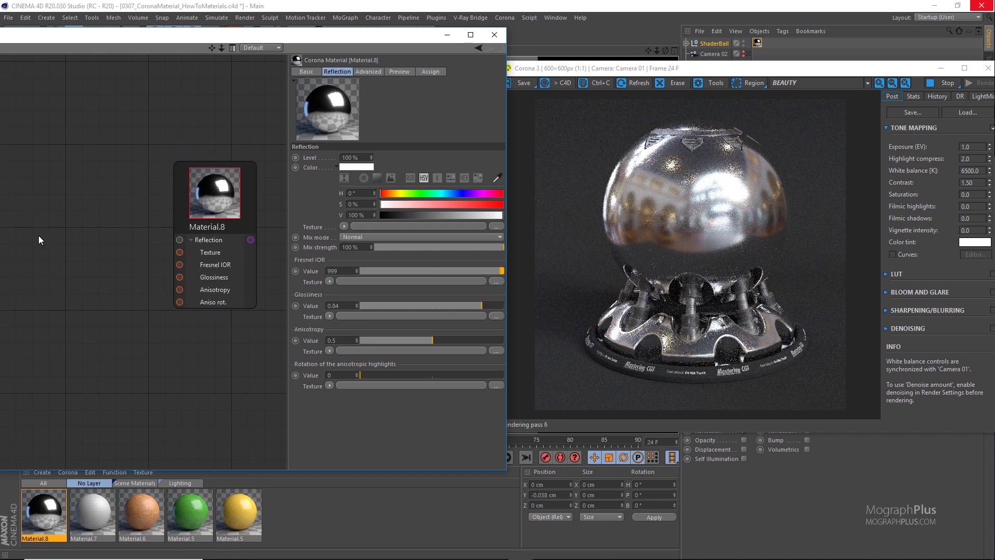
pyautogui.rightClick(39, 236)
pyautogui.moveTo(92, 254)
pyautogui.click(126, 257)
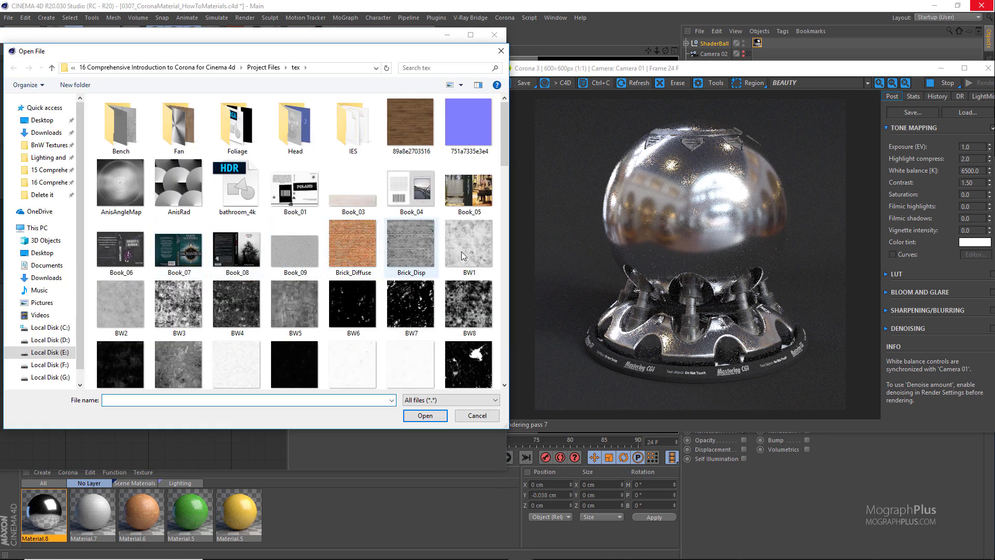
pyautogui.doubleClick(466, 251)
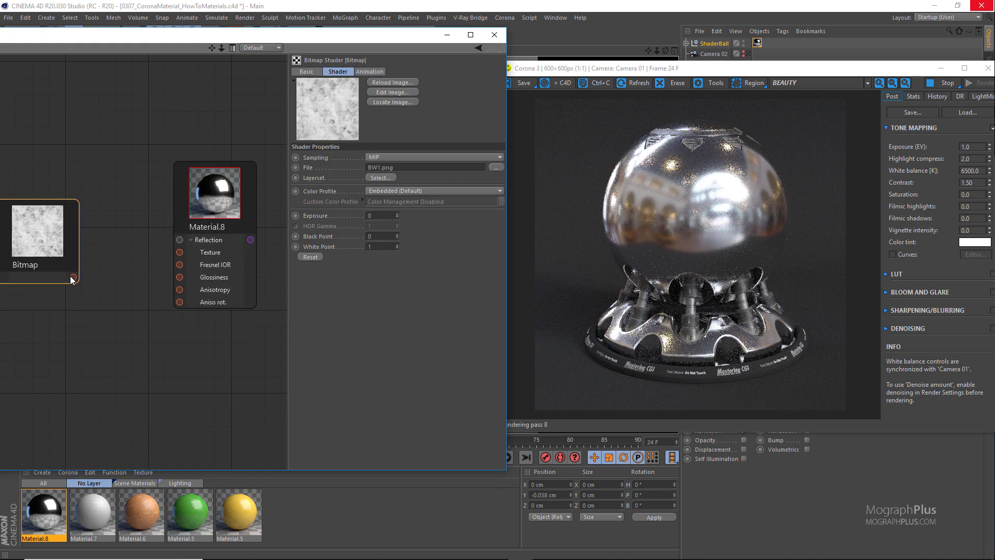
pyautogui.moveTo(159, 292); pyautogui.dragTo(179, 277)
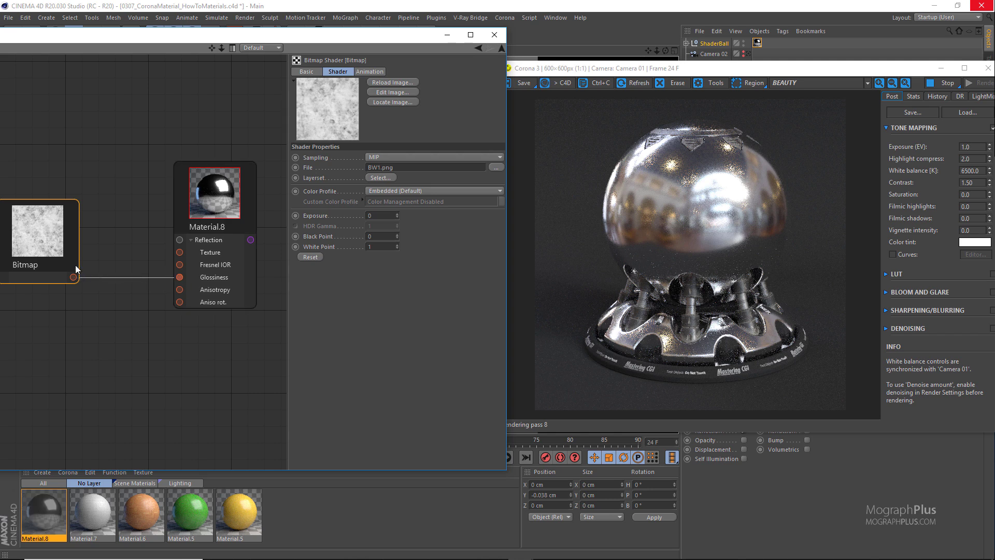
pyautogui.moveTo(50, 241); pyautogui.dragTo(93, 245)
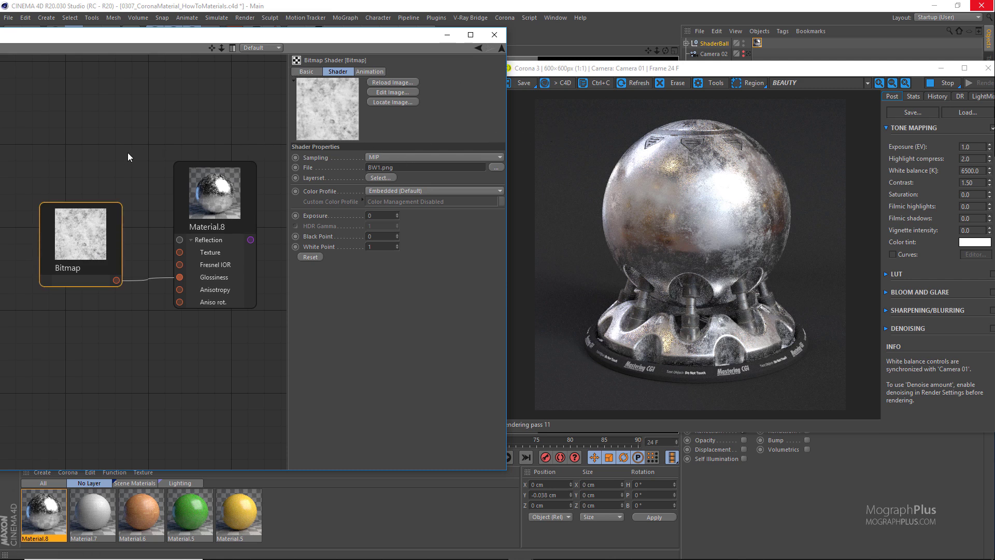
pyautogui.moveTo(102, 230); pyautogui.dragTo(73, 186)
# - Insert a Filter shader between the BW1 Bitmap and Material.8's Glossiness
pyautogui.rightClick(95, 288)
pyautogui.moveTo(133, 307)
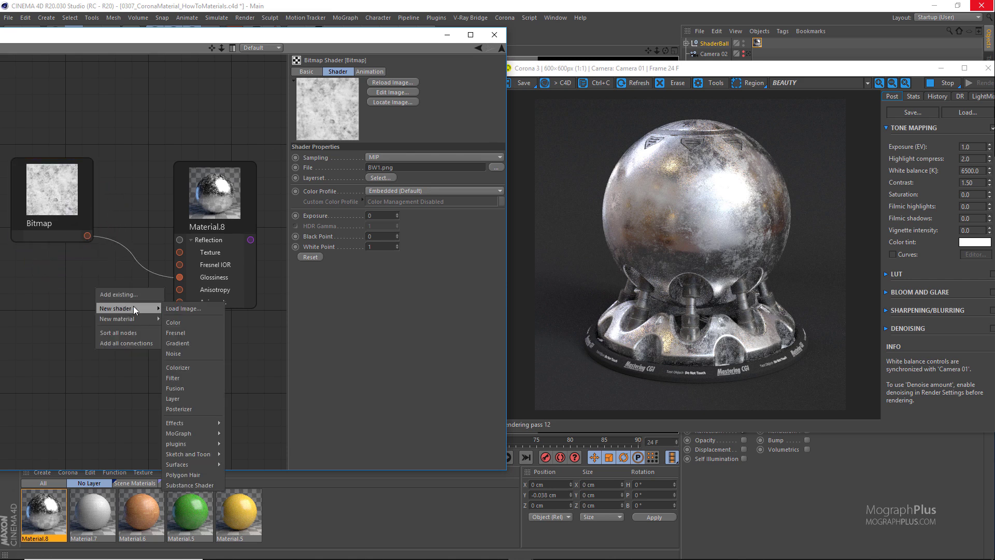
pyautogui.click(188, 377)
pyautogui.moveTo(107, 309); pyautogui.dragTo(123, 331)
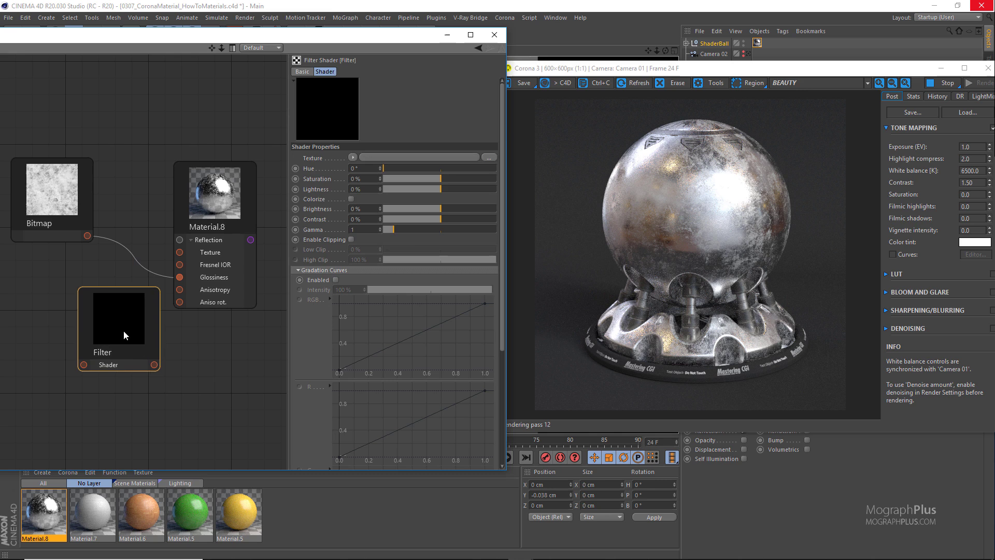
pyautogui.moveTo(87, 236); pyautogui.dragTo(82, 361)
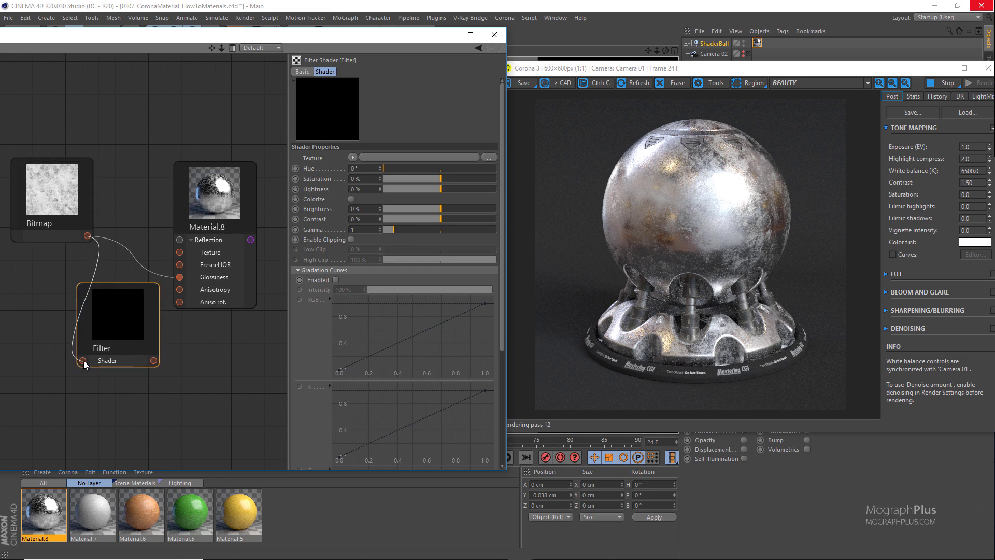
pyautogui.moveTo(163, 339); pyautogui.dragTo(178, 275)
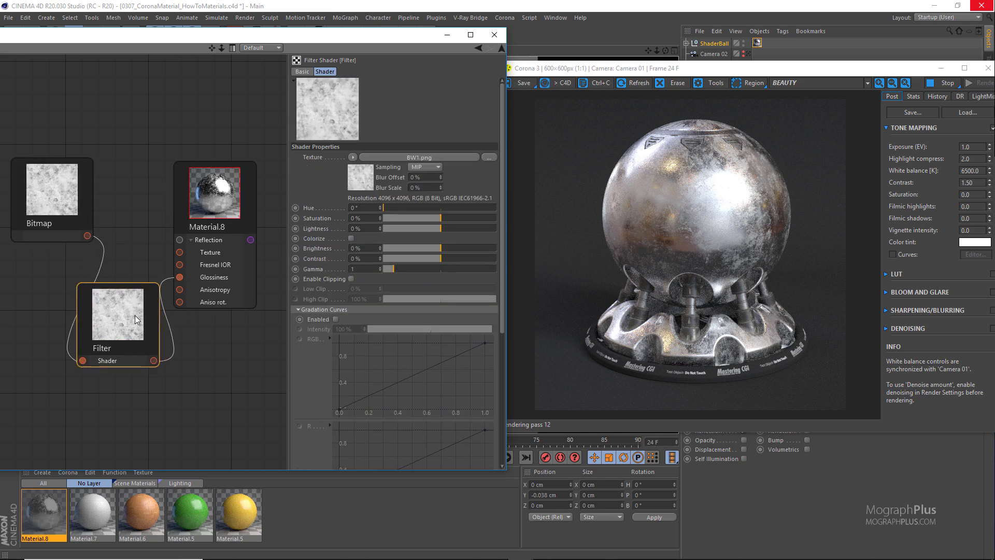
# - Enable Gradation Curves on the Filter and reset its RGB curve
pyautogui.click(335, 319)
pyautogui.rightClick(381, 365)
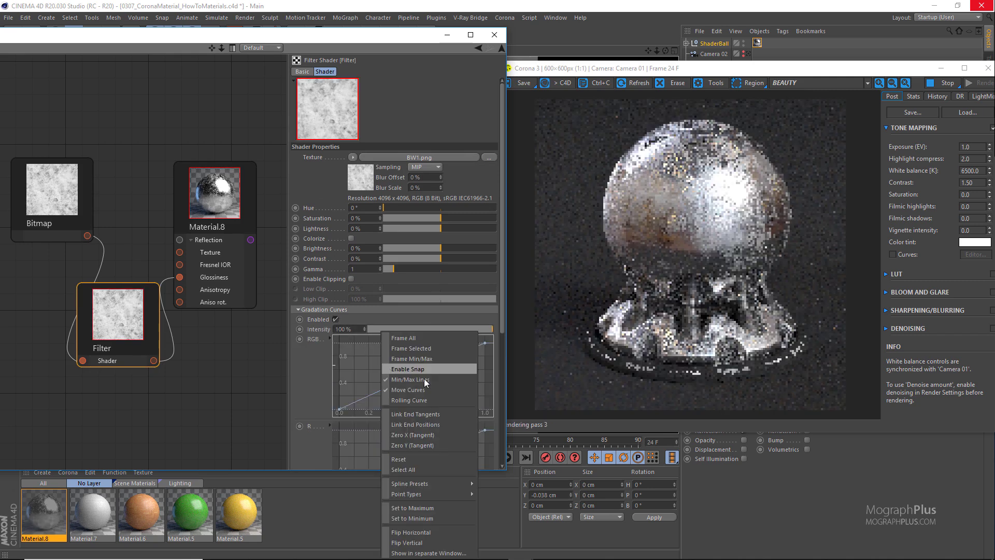
pyautogui.click(433, 456)
pyautogui.rightClick(380, 383)
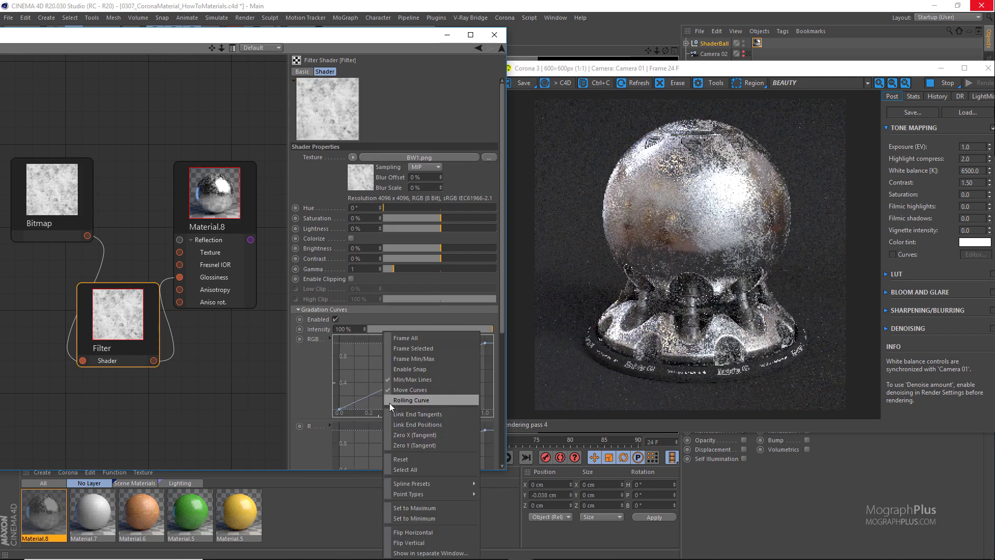
# - Open the RGB curve in a separate window and set its start point Y to 0.7
pyautogui.click(424, 552)
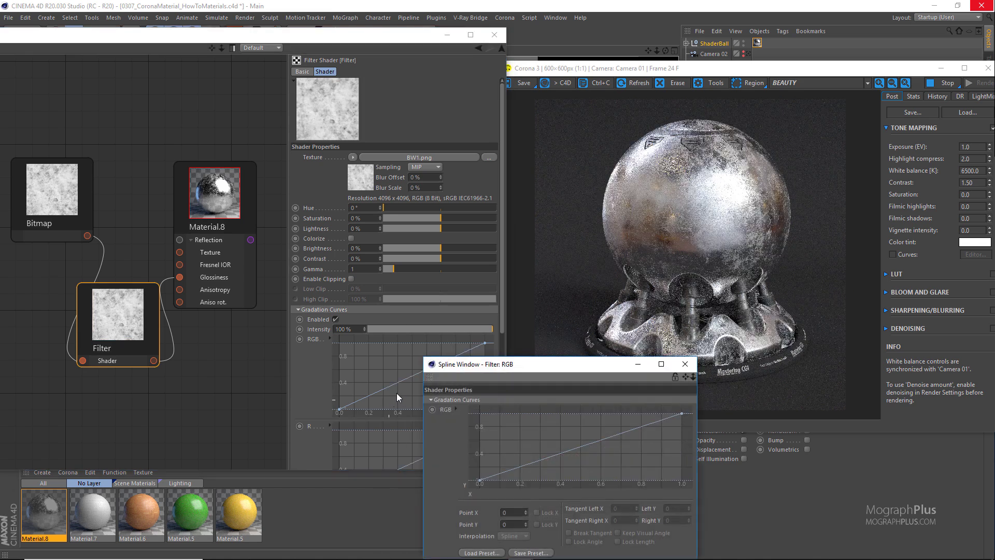
pyautogui.moveTo(467, 370); pyautogui.dragTo(341, 219)
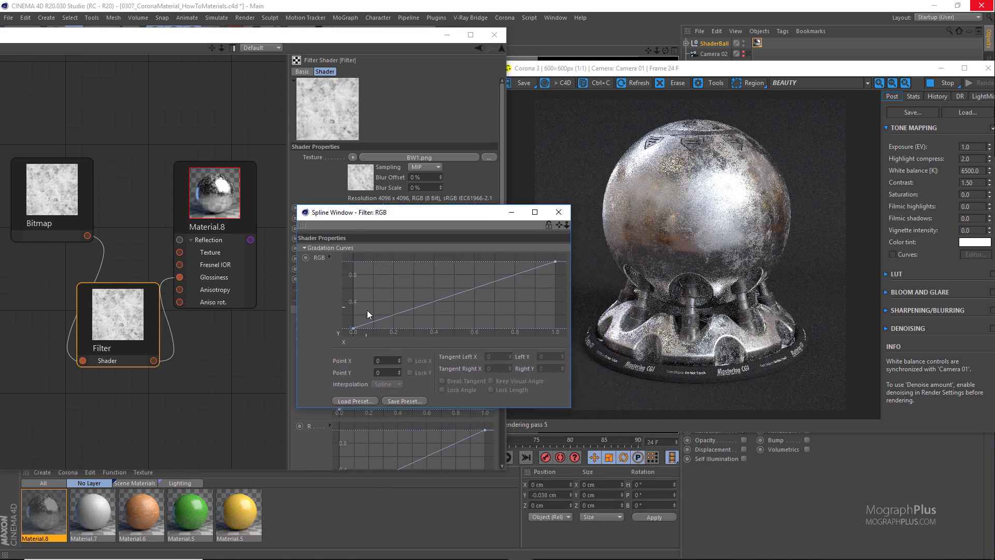
pyautogui.click(352, 329)
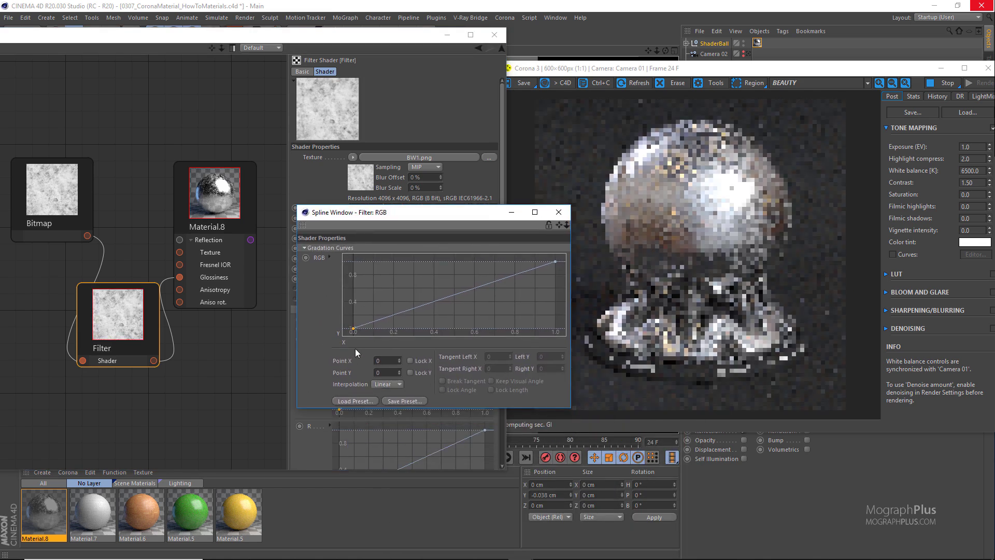
pyautogui.doubleClick(391, 372)
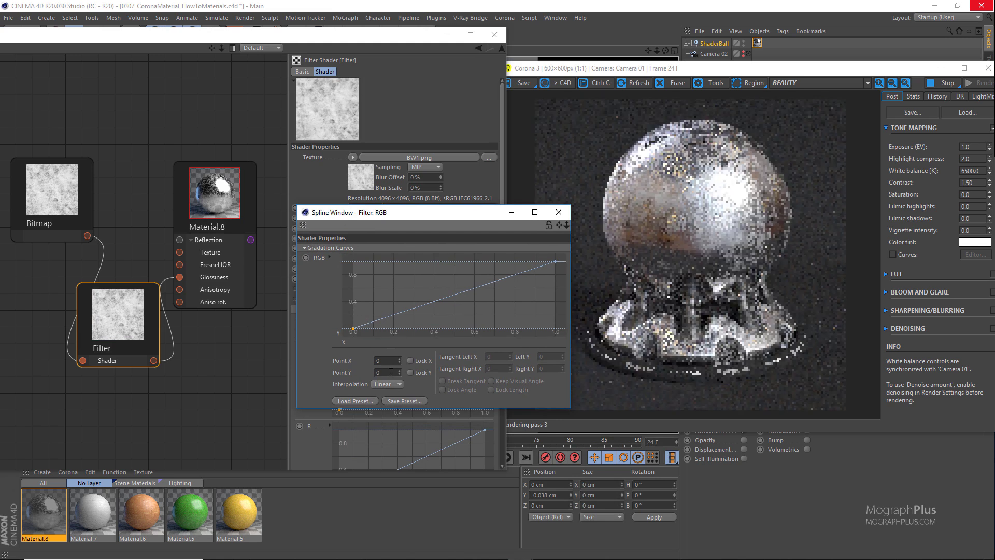
pyautogui.write('.')
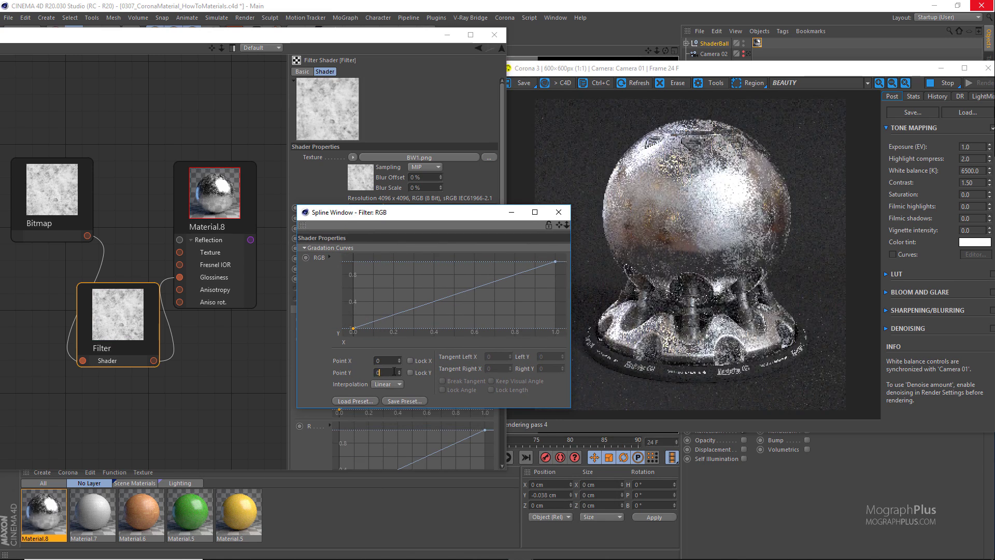
pyautogui.write('7')
pyautogui.press('Return')
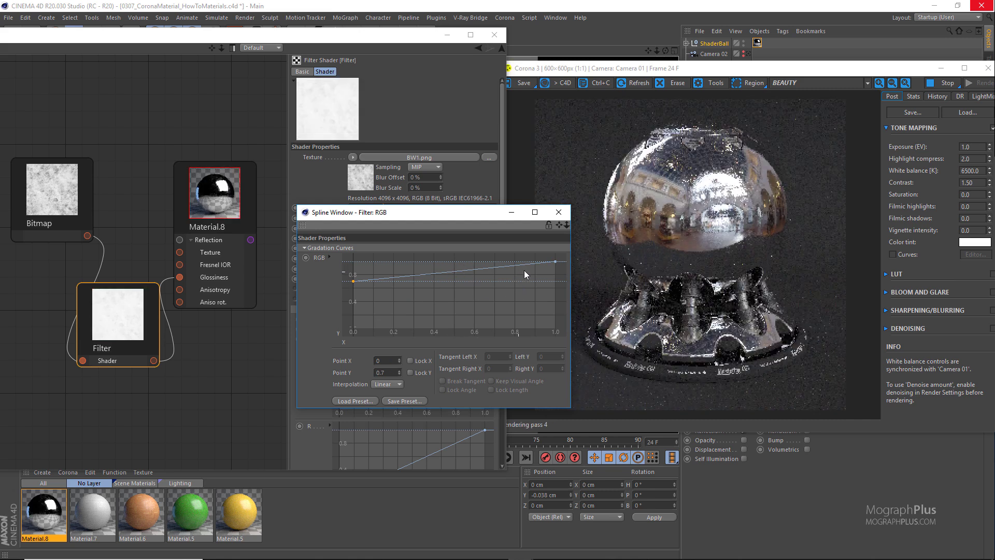
# - Set the curve's end point Y to 0.925 and close the spline window
pyautogui.click(555, 261)
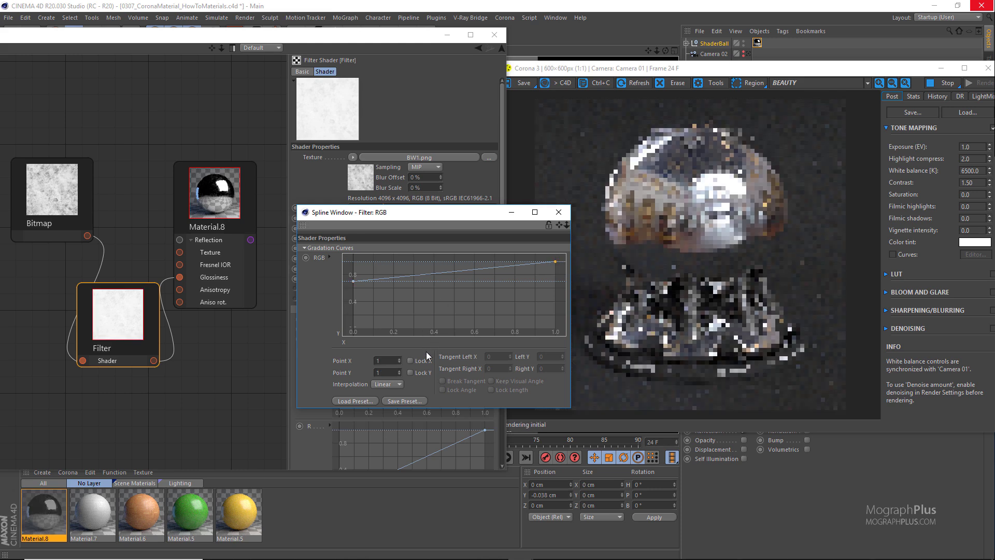
pyautogui.click(388, 371)
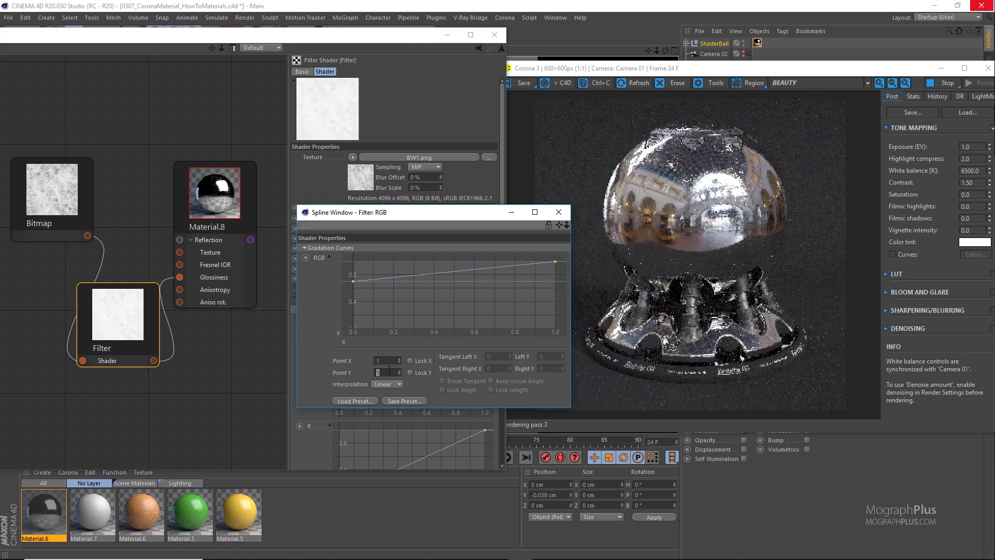
pyautogui.press('BackSpace')
pyautogui.write('.925')
pyautogui.press('Return')
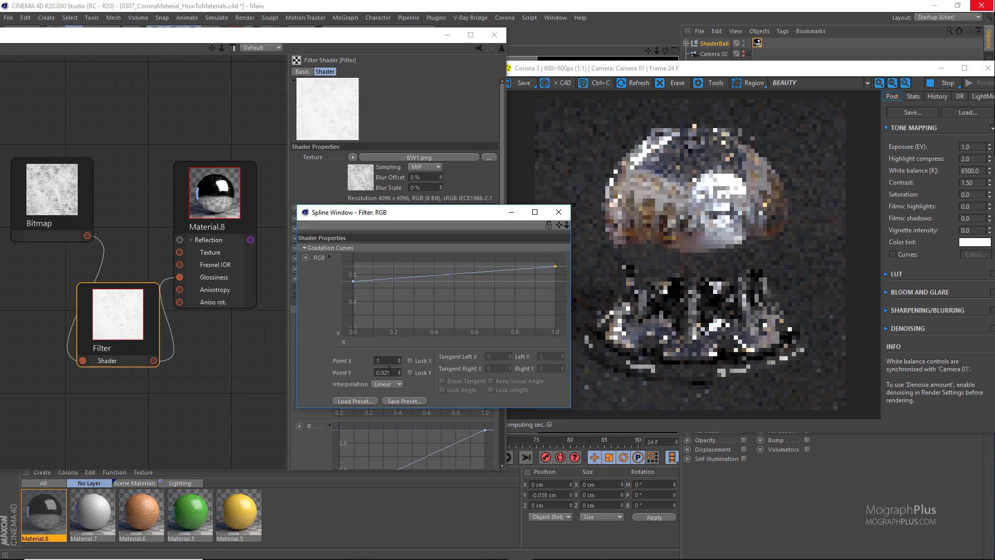
pyautogui.click(558, 212)
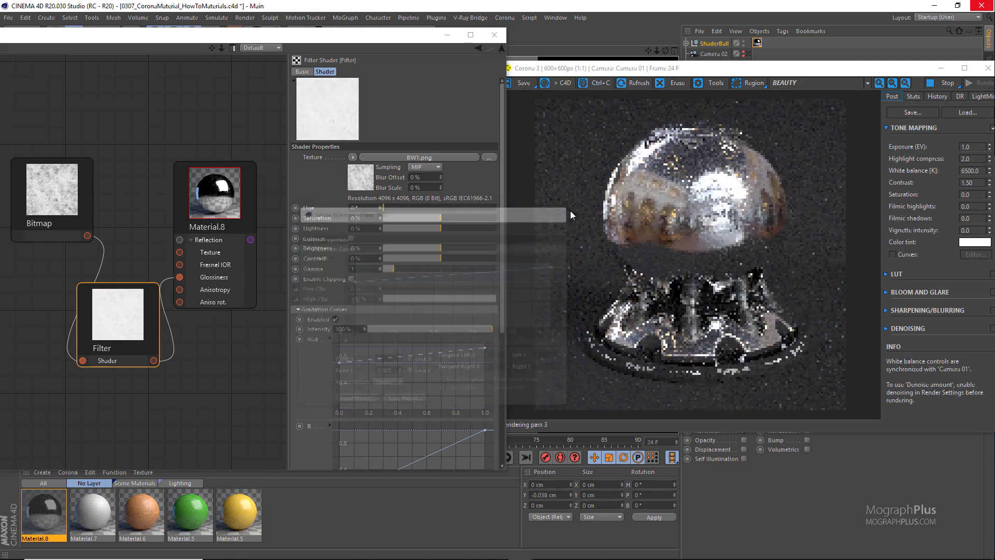
# - Stop and restart the interactive Corona render
pyautogui.click(950, 81)
pyautogui.click(980, 83)
pyautogui.click(980, 95)
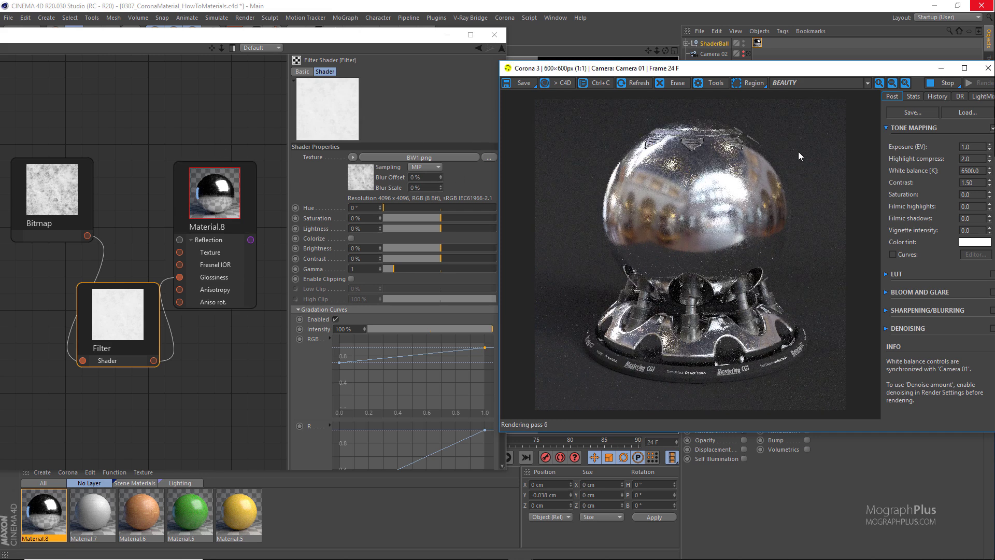
# - Set the Corona VFB Highlight compress value to 3
pyautogui.doubleClick(972, 159)
pyautogui.write('3')
pyautogui.press('Return')
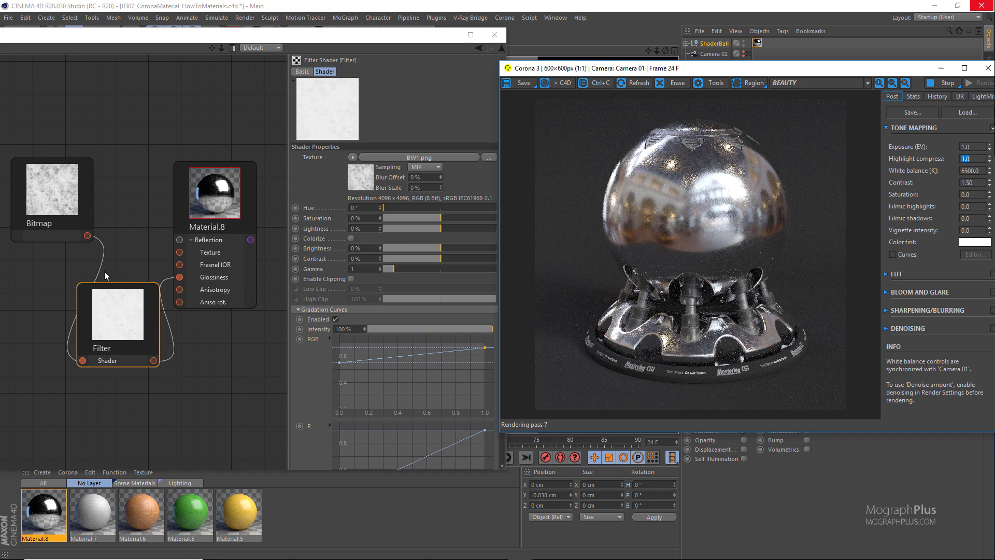
# - Enable bump on Material.8, wire the Filter output into it, and tidy the nodes
pyautogui.click(218, 171)
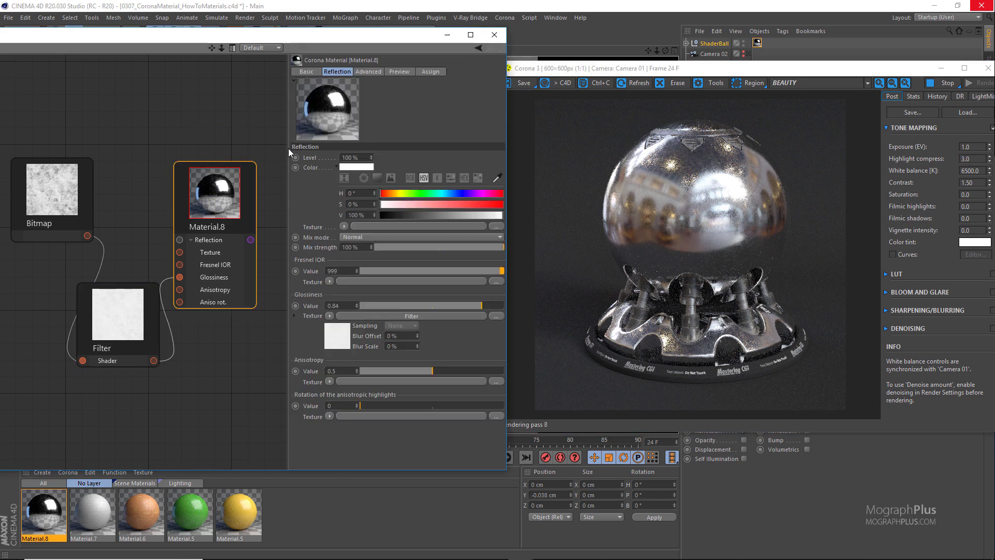
pyautogui.click(312, 76)
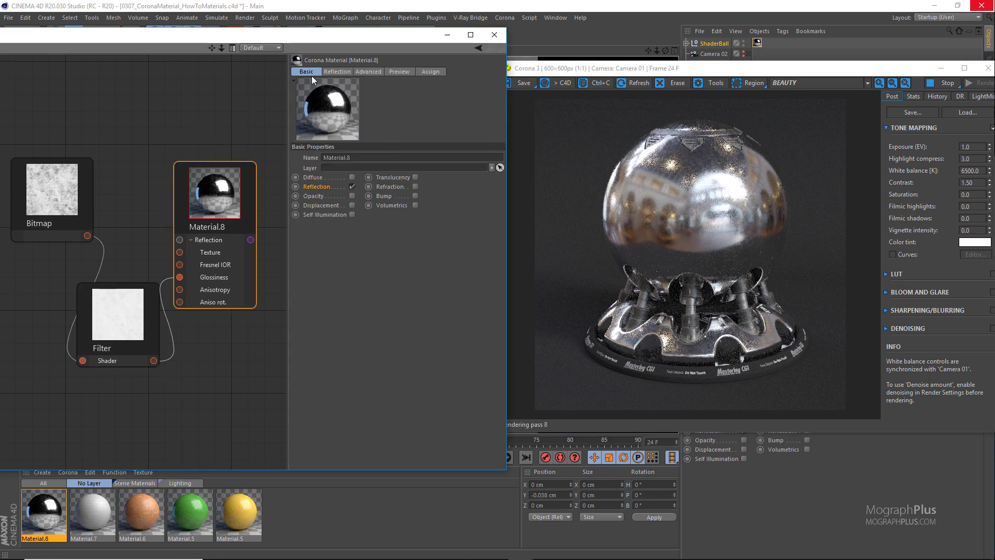
pyautogui.click(415, 196)
pyautogui.moveTo(153, 360); pyautogui.dragTo(188, 313)
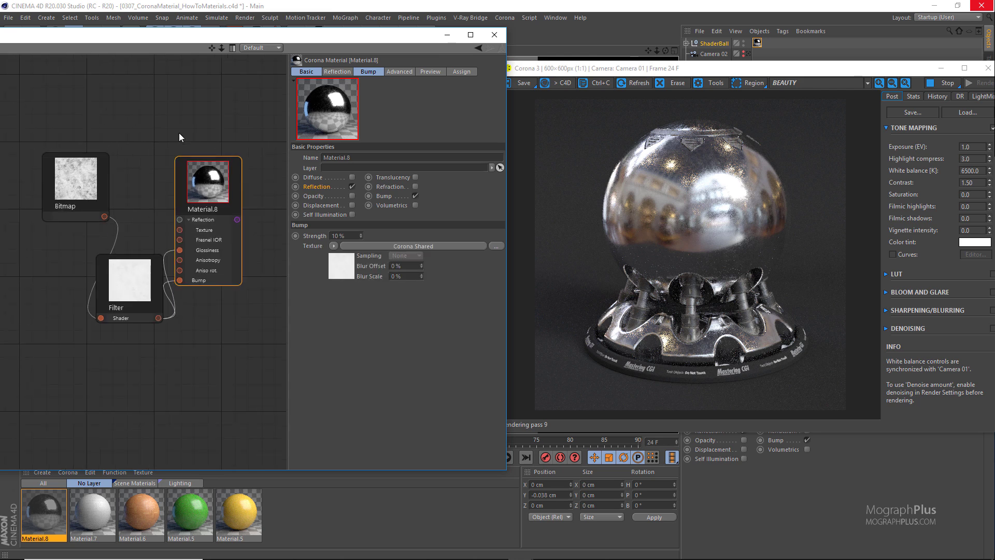
pyautogui.moveTo(193, 171); pyautogui.dragTo(222, 201)
pyautogui.moveTo(88, 197); pyautogui.dragTo(71, 165)
pyautogui.moveTo(124, 257); pyautogui.dragTo(132, 234)
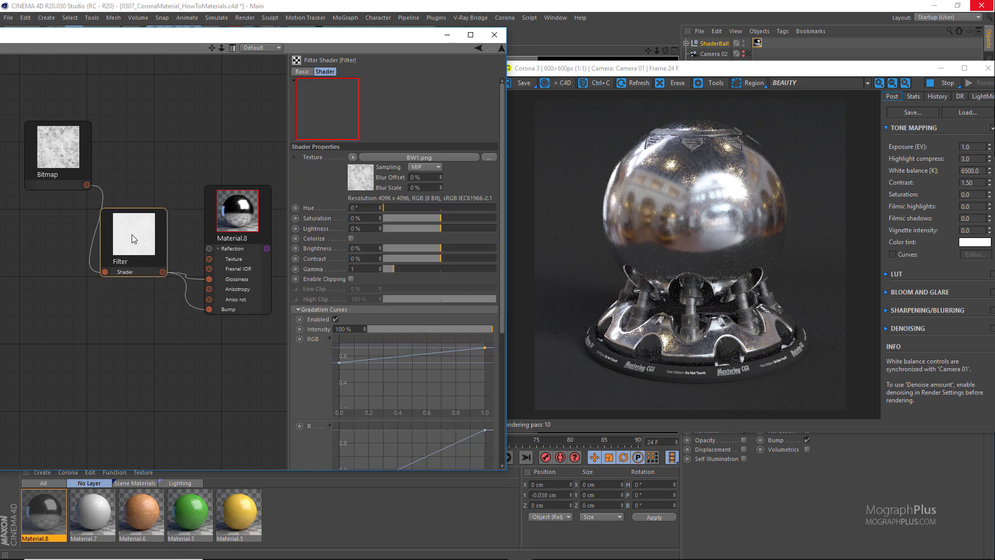
# - Set Material.8's bump strength to 0.05 %
pyautogui.click(231, 191)
pyautogui.click(350, 235)
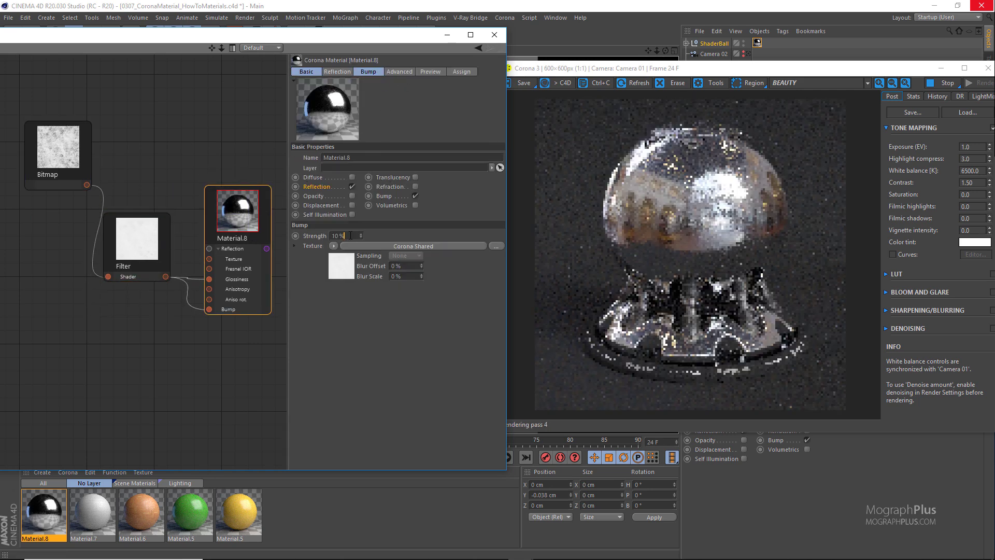
pyautogui.write('0.05')
pyautogui.press('Return')
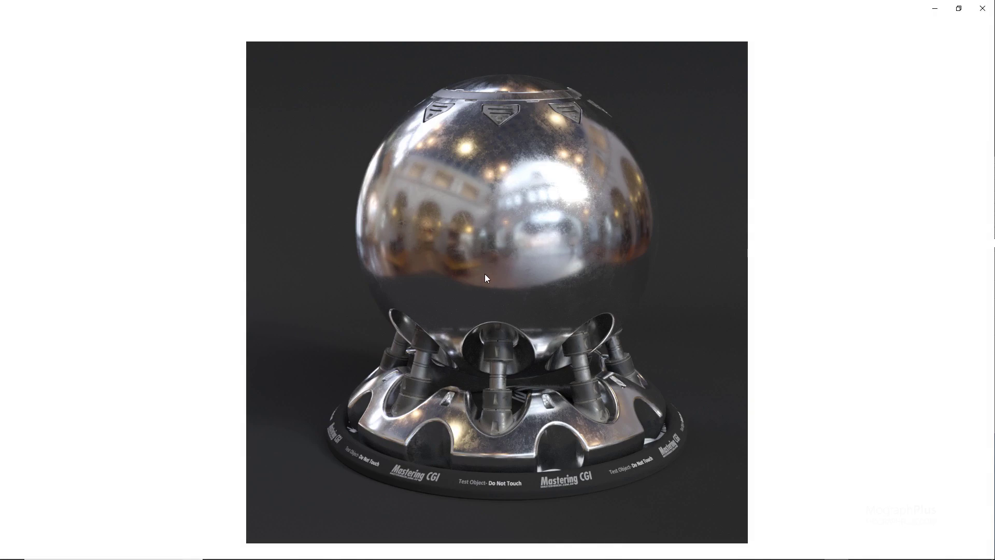
pyautogui.moveTo(736, 223)
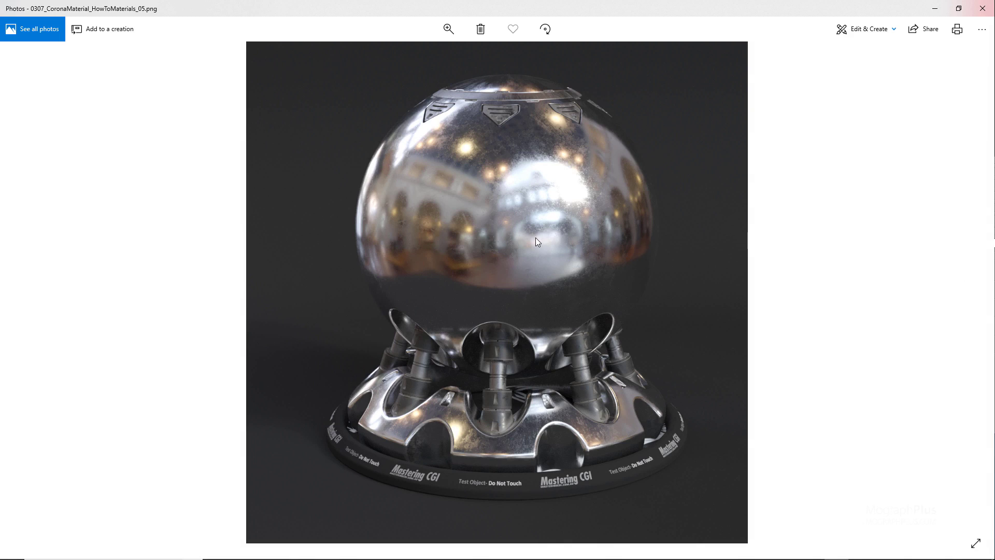
pyautogui.click(982, 8)
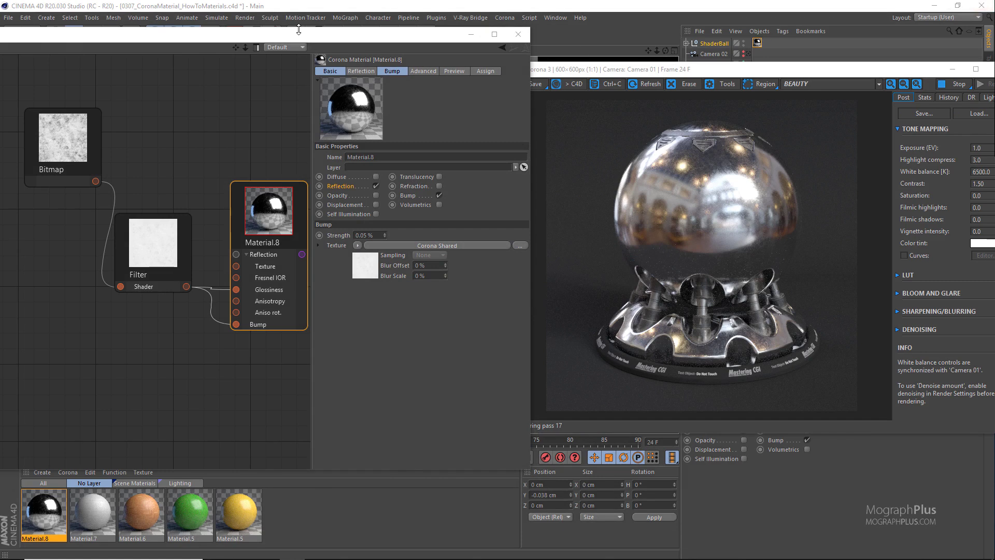
pyautogui.moveTo(299, 35); pyautogui.dragTo(302, 57)
pyautogui.click(270, 34)
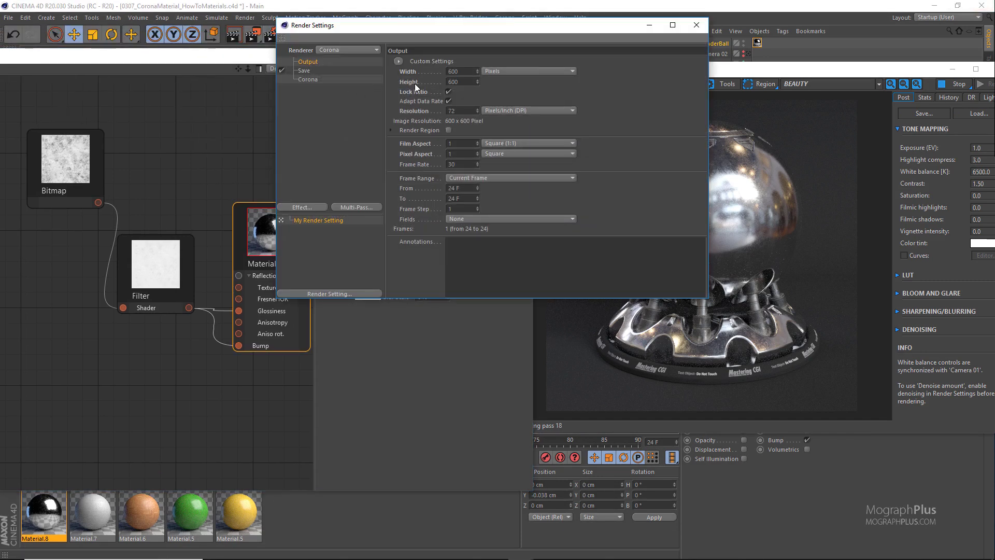
pyautogui.click(311, 81)
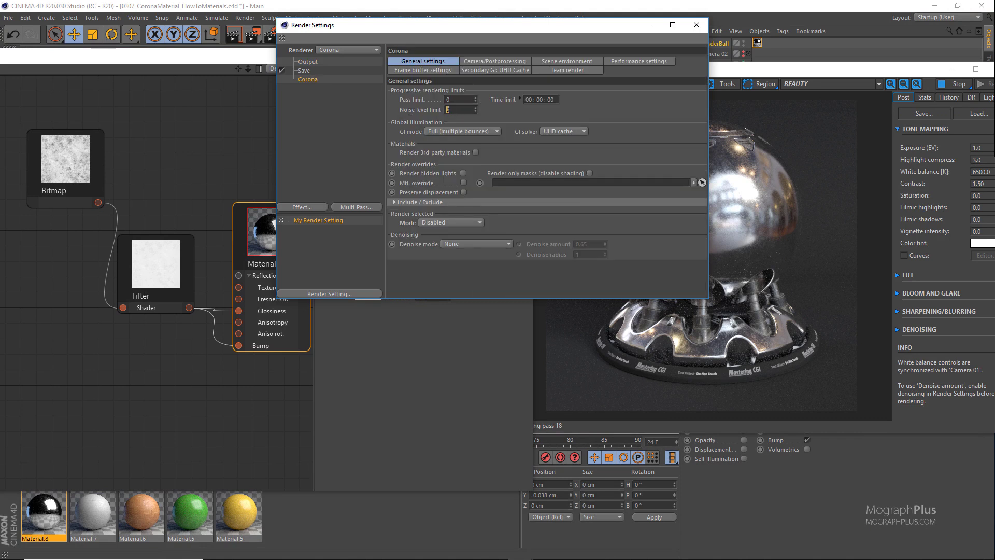
pyautogui.click(696, 25)
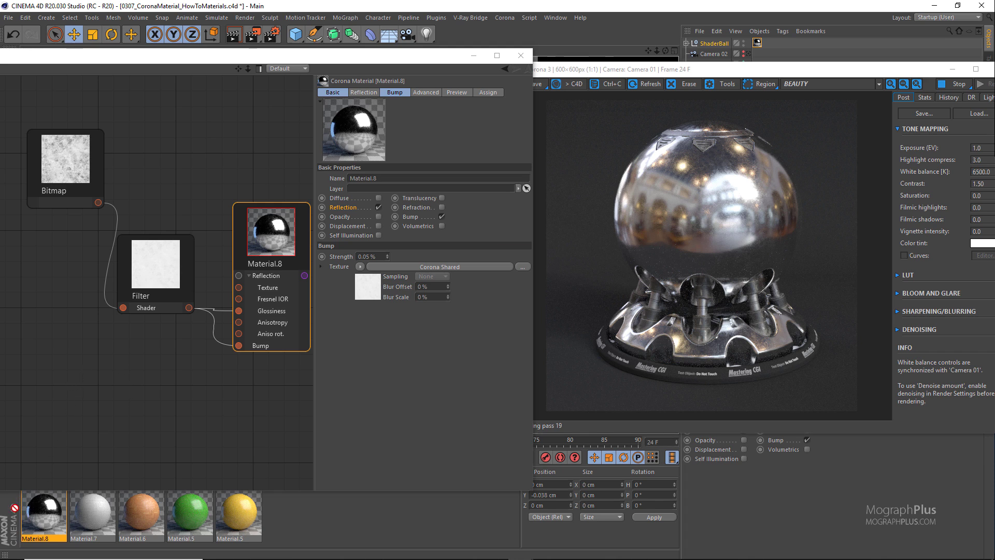
# - Duplicate Material.8, place the copy beside the Filter node, and apply it to the ShaderBall
pyautogui.keyDown('ctrl'); pyautogui.moveTo(21, 508); pyautogui.dragTo(220, 417); pyautogui.keyUp('ctrl')
pyautogui.scroll(-2, 178, 363)
pyautogui.click(158, 293)
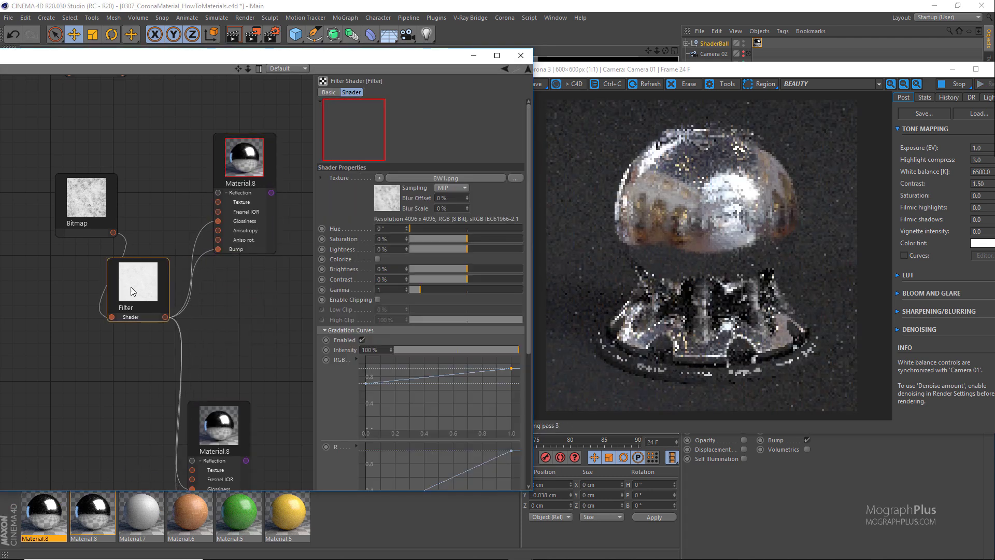
pyautogui.moveTo(62, 231); pyautogui.dragTo(2, 282)
pyautogui.scroll(-1, 224, 330)
pyautogui.moveTo(253, 423); pyautogui.dragTo(204, 353, button='middle')
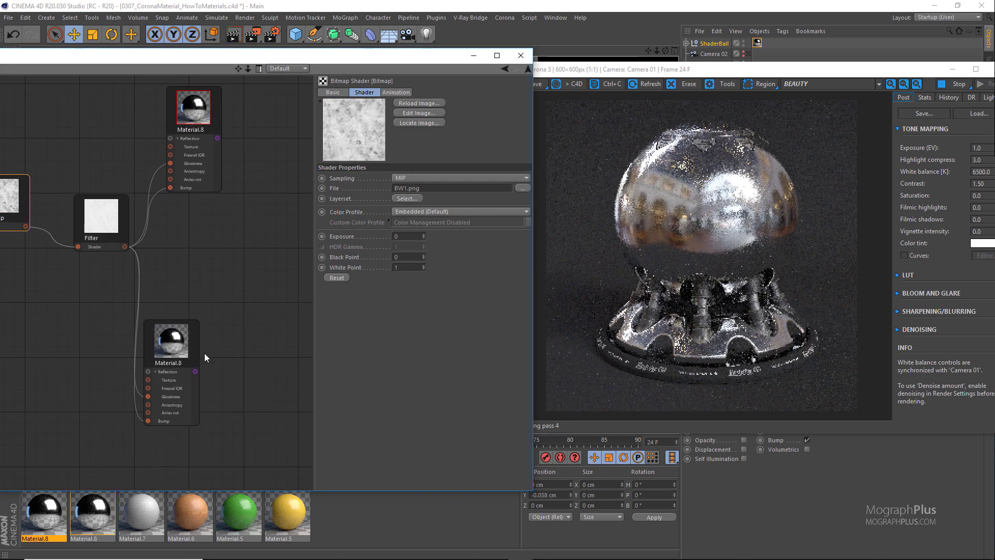
pyautogui.moveTo(189, 316); pyautogui.dragTo(230, 236)
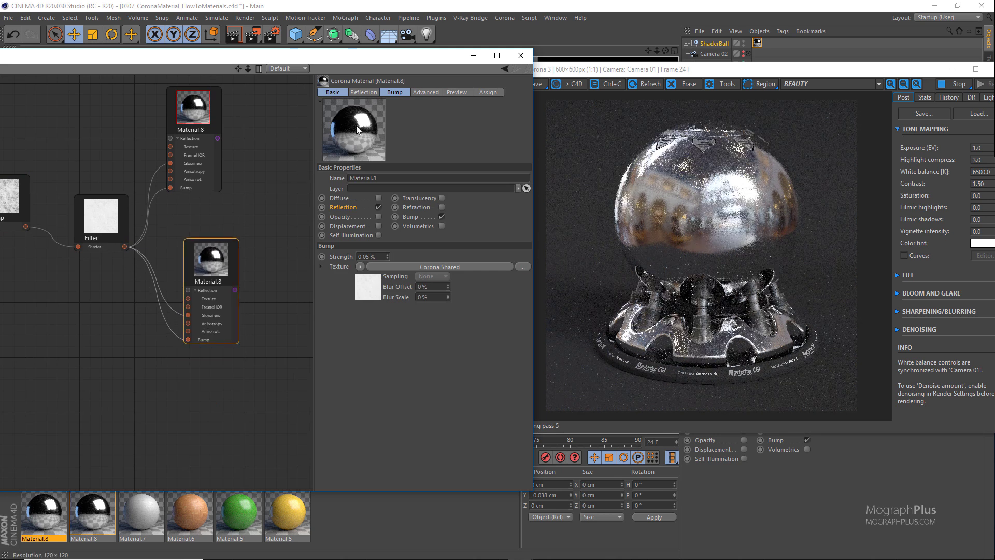
pyautogui.moveTo(759, 43); pyautogui.dragTo(757, 45)
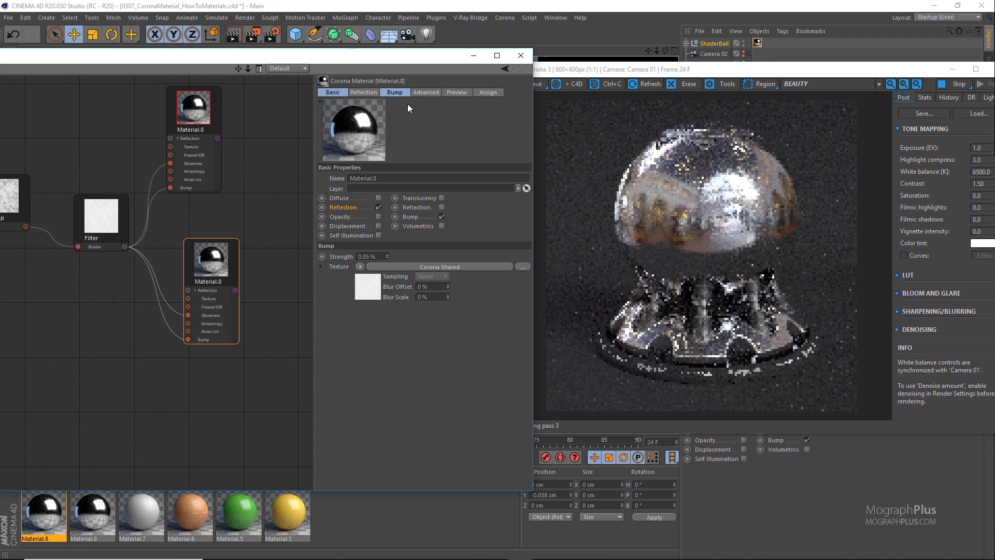
# - Set the copied material's reflection colour to gold, RGB 255, 227, 147
pyautogui.click(370, 92)
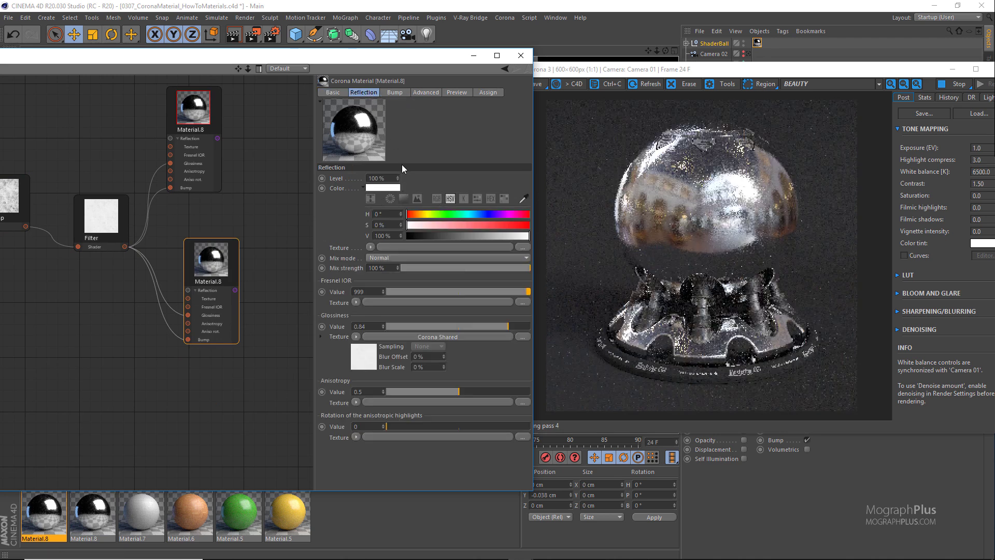
pyautogui.click(436, 199)
pyautogui.click(386, 213)
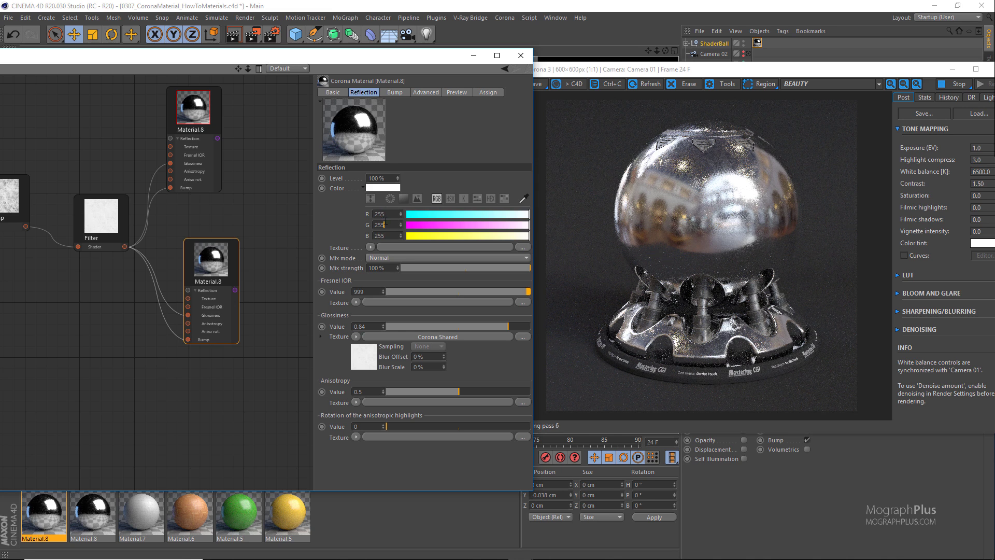
pyautogui.click(386, 224)
pyautogui.write('227')
pyautogui.press('Return')
pyautogui.click(388, 237)
pyautogui.write('1')
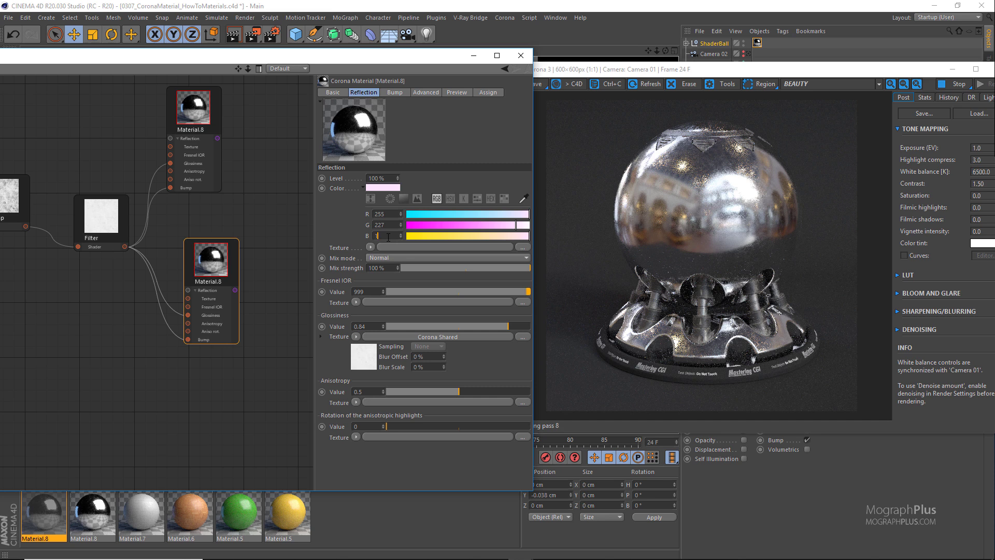
pyautogui.write('47')
pyautogui.press('Return')
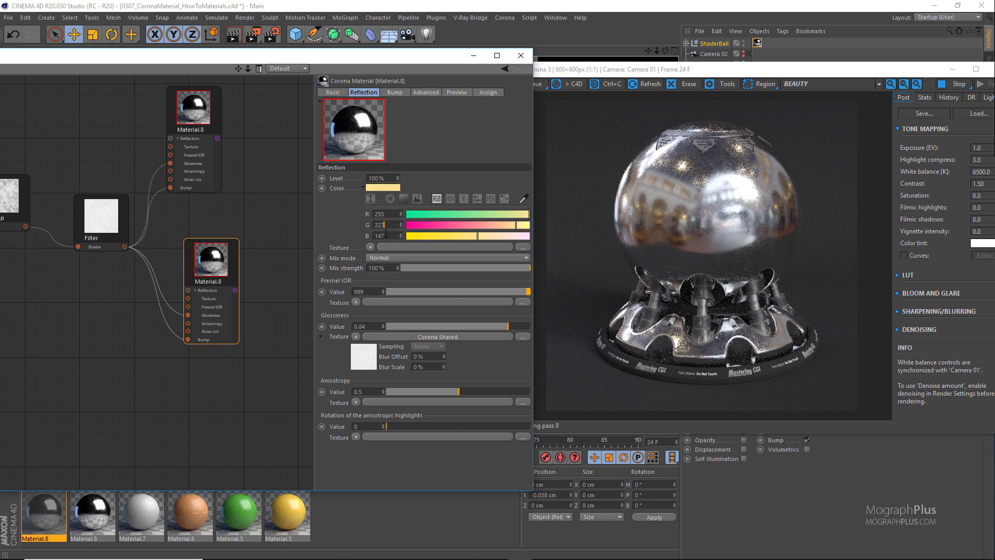
pyautogui.click(450, 199)
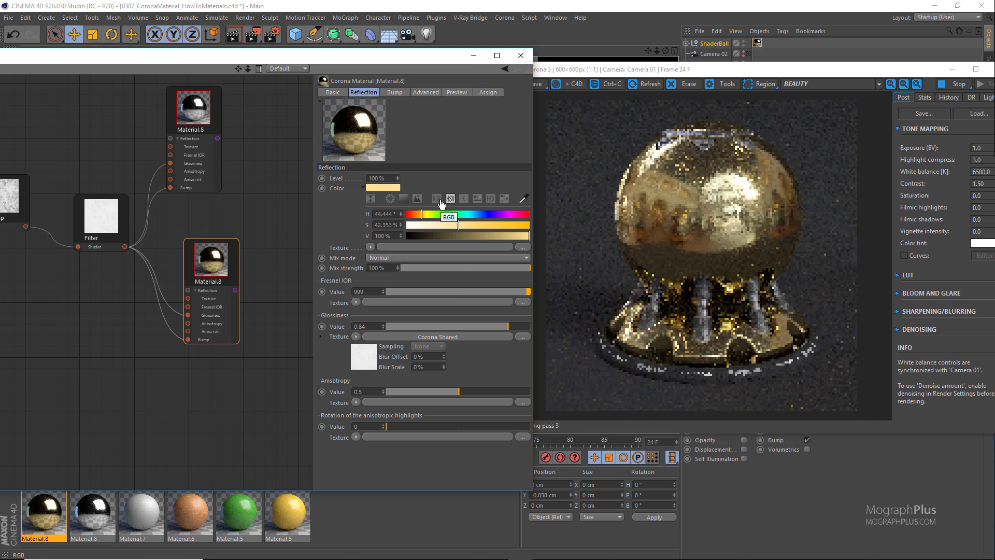
pyautogui.click(440, 200)
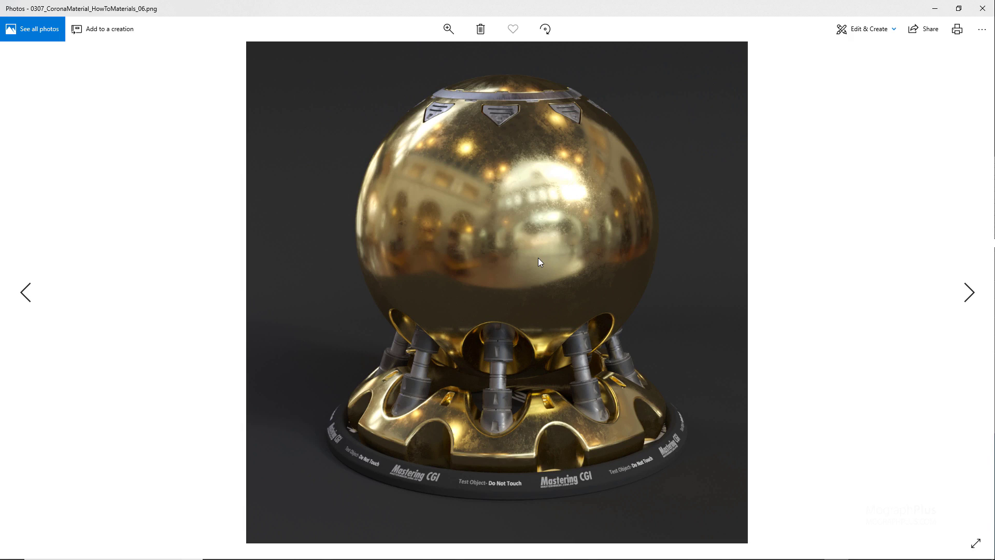
# - Close the gold render 0307_CoronaMaterial_HowToMaterials_06.png in Photos to return to Cinema 4D
pyautogui.click(982, 8)
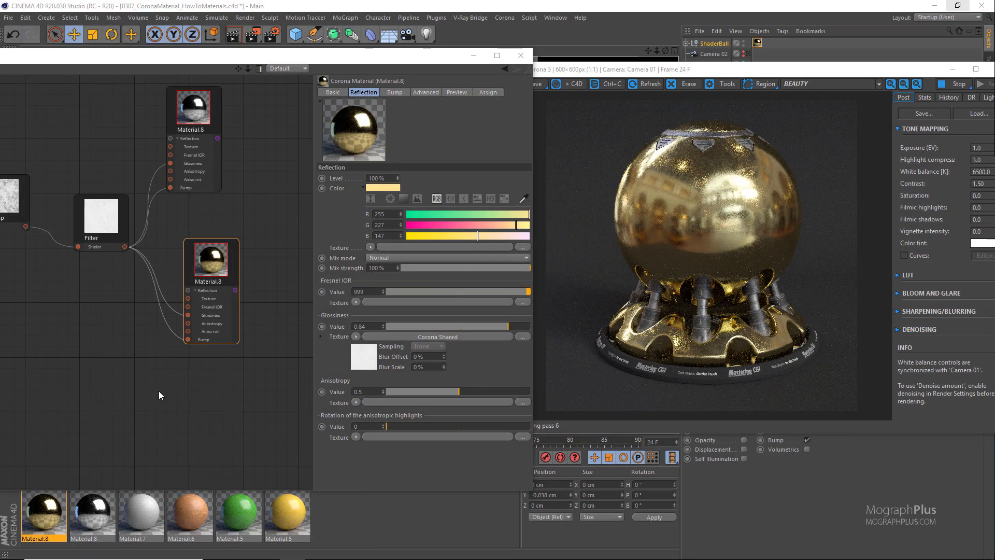
# - Add the duplicate gold Material.8 to the node graph and stack all three Material.8 nodes beside Filter
pyautogui.moveTo(46, 508); pyautogui.dragTo(210, 380)
pyautogui.scroll(-1, 192, 261)
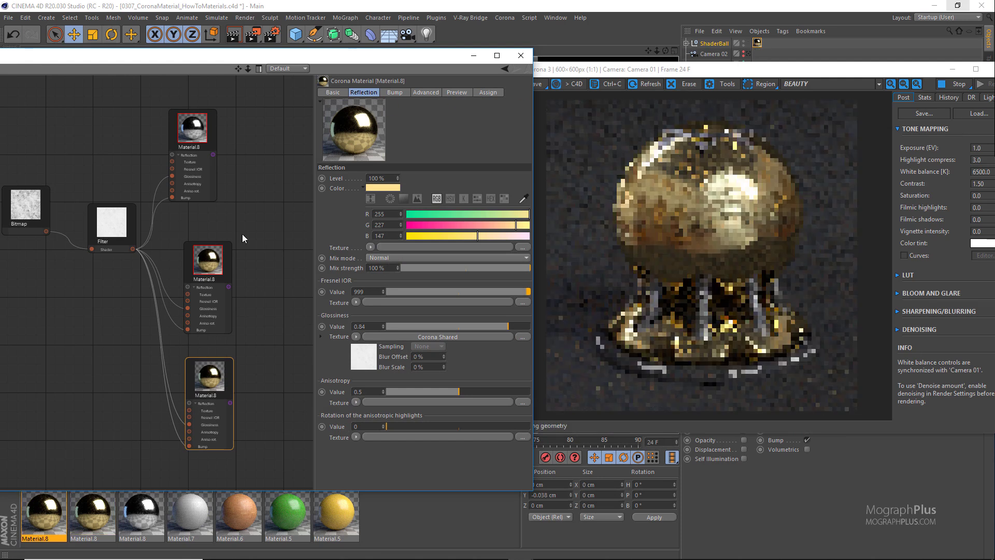
pyautogui.moveTo(205, 130); pyautogui.dragTo(242, 109)
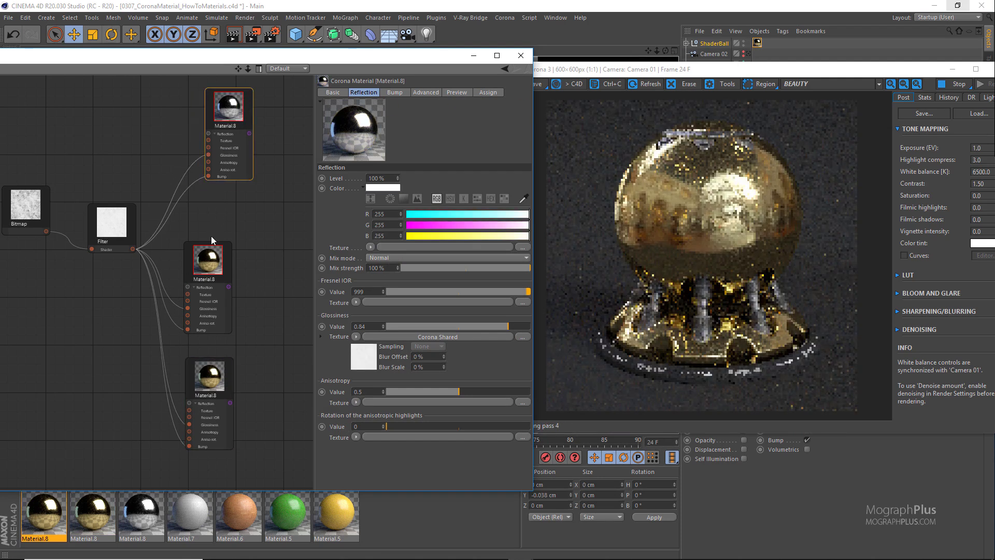
pyautogui.moveTo(209, 247); pyautogui.dragTo(230, 203)
pyautogui.moveTo(210, 380); pyautogui.dragTo(226, 327)
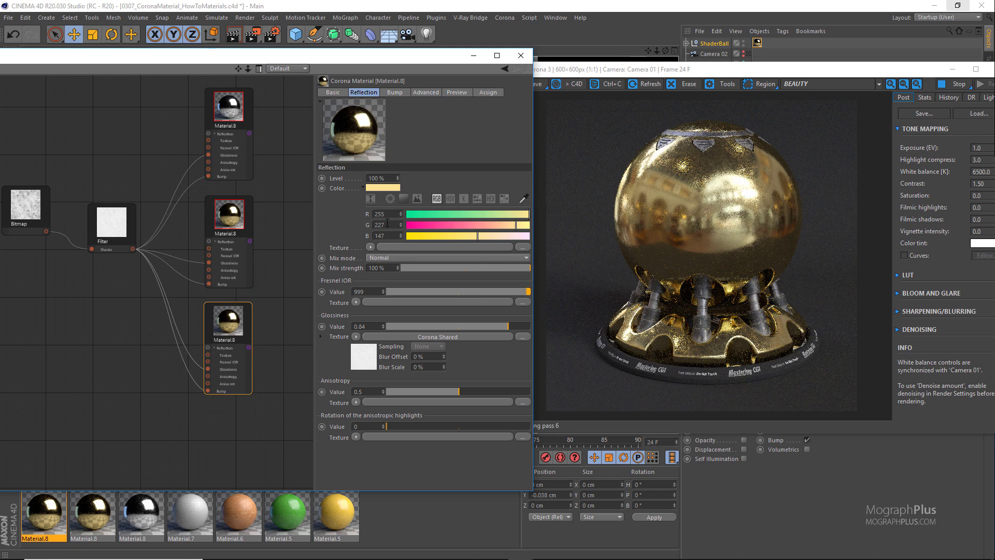
# - Set the third material's reflection colour to 255, 175, 147 for copper and view the render
pyautogui.click(388, 223)
pyautogui.write('175')
pyautogui.press('Return')
pyautogui.click(387, 236)
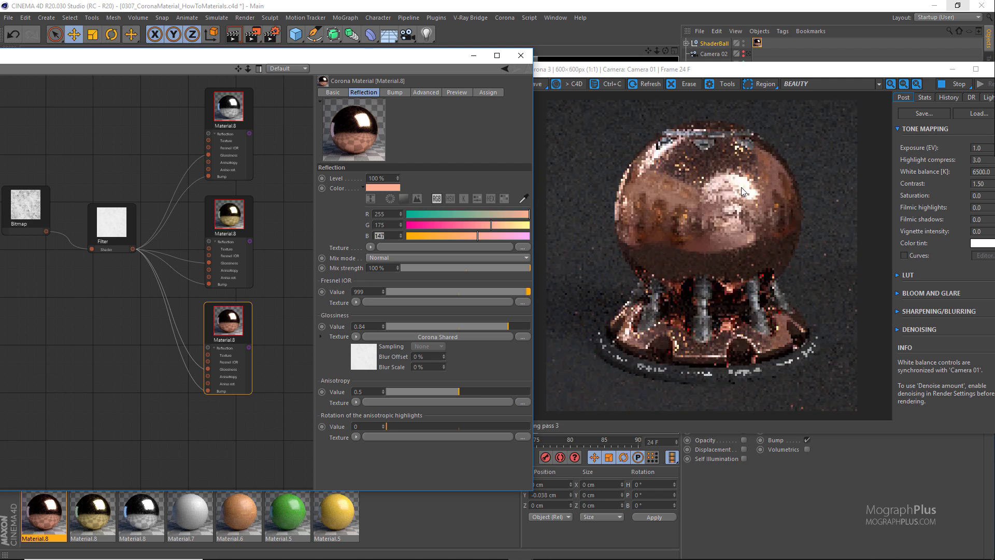
pyautogui.moveTo(623, 74); pyautogui.dragTo(583, 79)
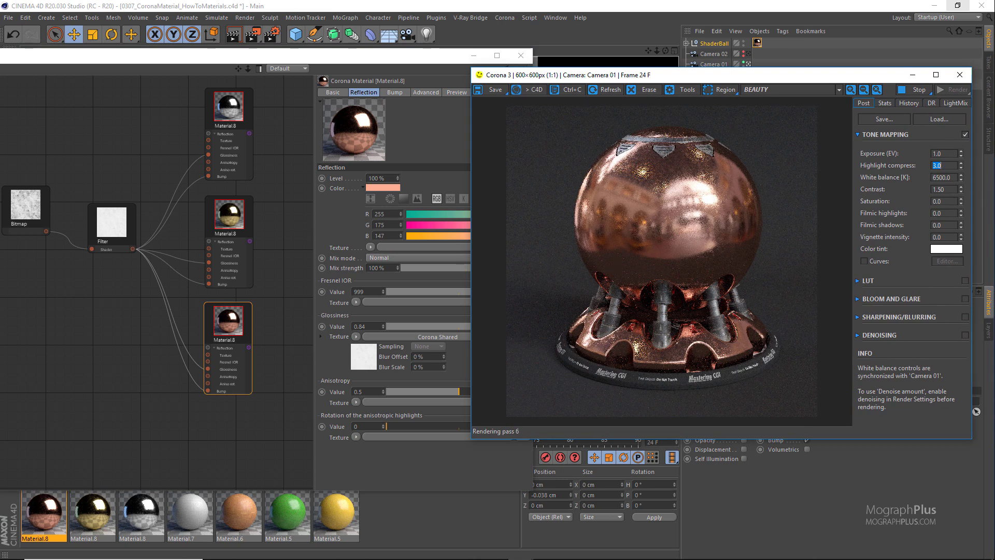
pyautogui.click(976, 411)
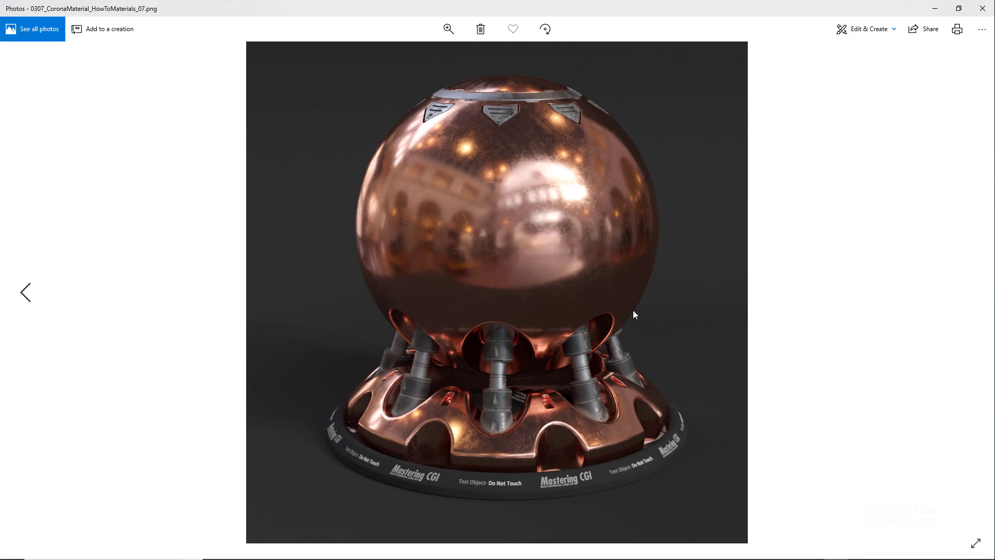
# - Cycle between the chrome, gold and copper renders (_05, _06, _07), finishing on the copper one
pyautogui.press('Left')
pyautogui.press('Left')
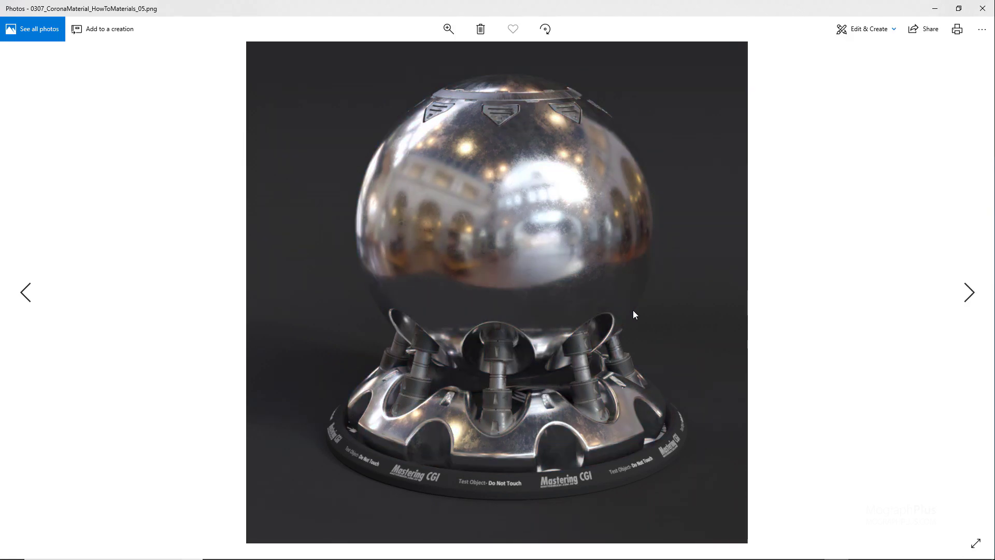
pyautogui.press('Right')
pyautogui.press('Right')
pyautogui.press('Left')
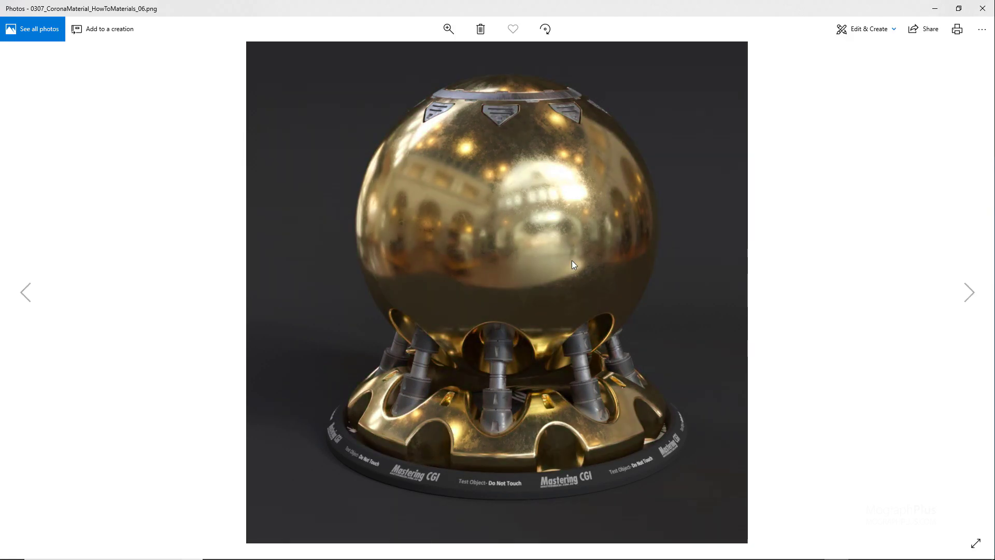
pyautogui.press('Right')
pyautogui.press('Left')
pyautogui.press('Left')
pyautogui.press('Right')
pyautogui.press('Right')
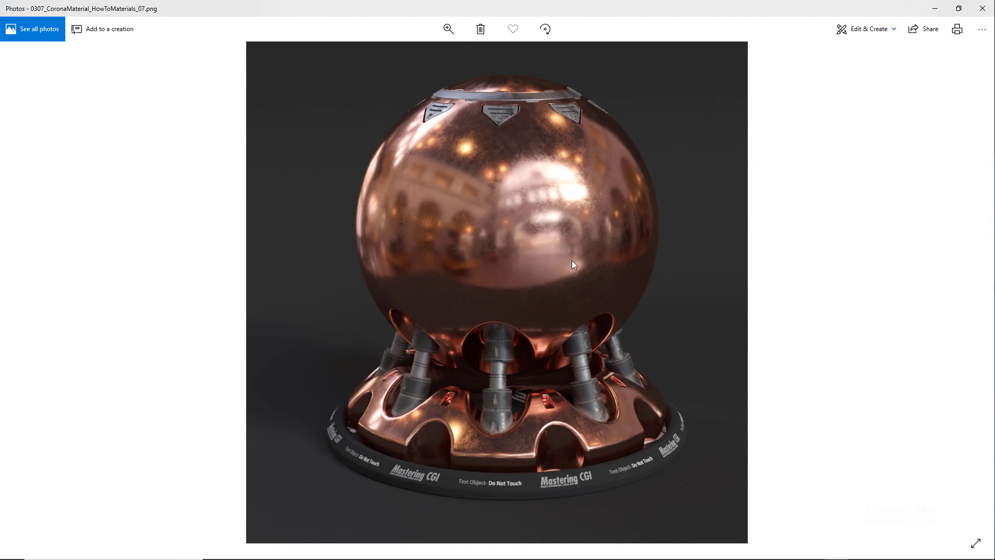
pyautogui.press('Left')
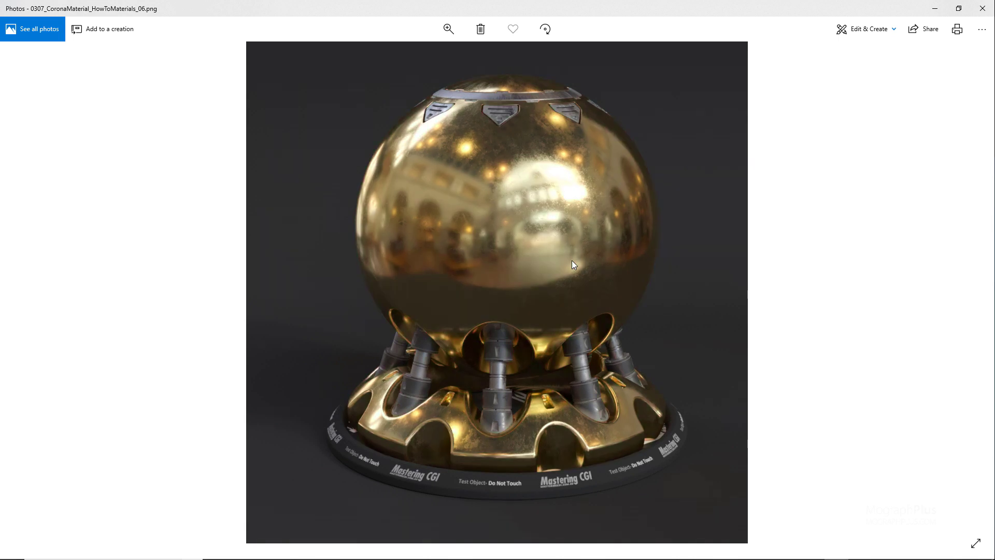
pyautogui.press('Left')
pyautogui.press('Right')
pyautogui.press('Right')
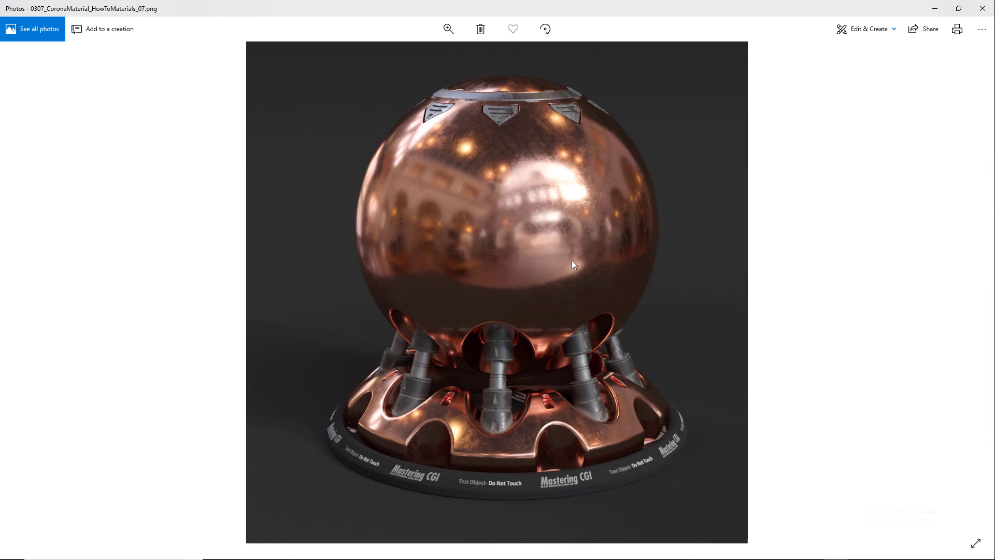
pyautogui.press('Left')
pyautogui.press('Left')
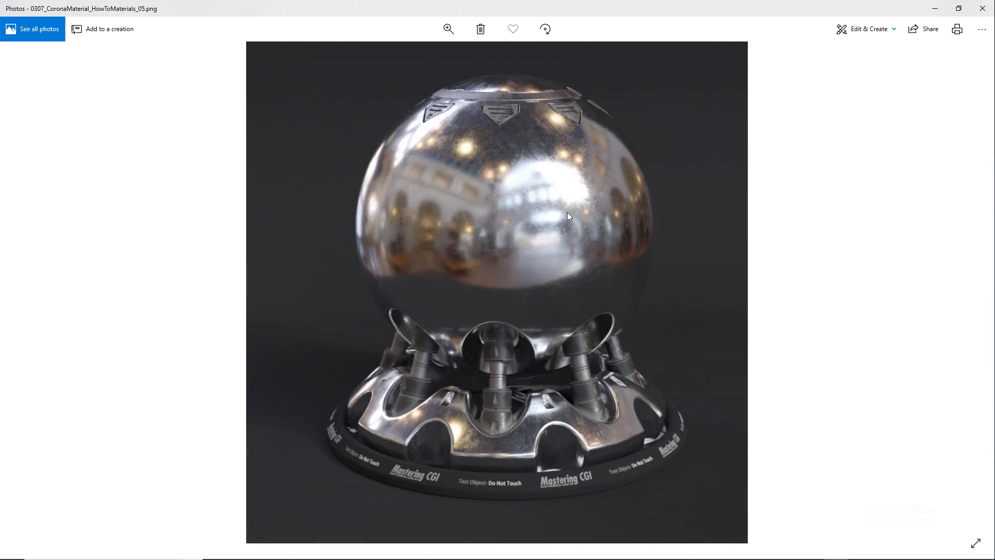
pyautogui.press('Right')
pyautogui.press('Right')
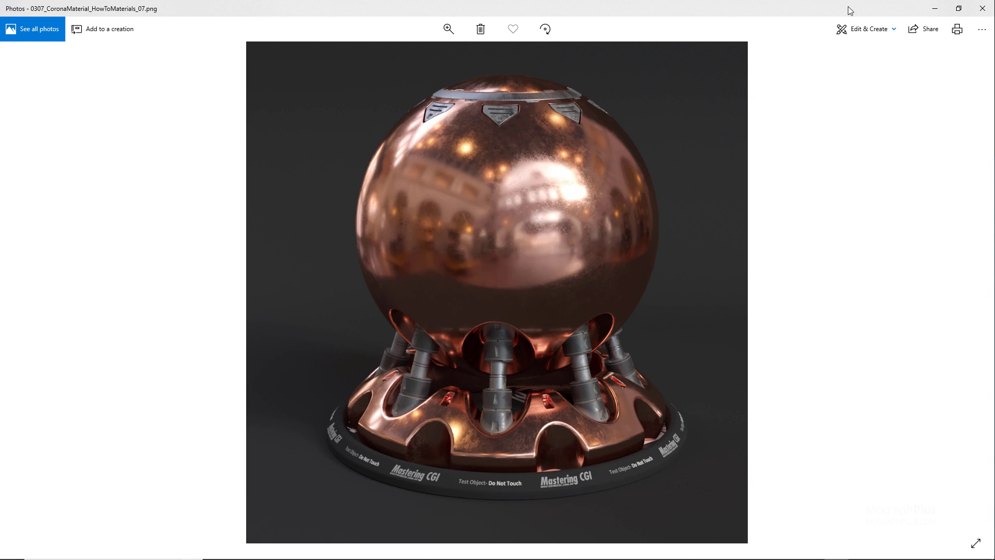
# - Close Windows Photos to return to the copper Material.8 settings and live render in Cinema 4D
pyautogui.click(983, 9)
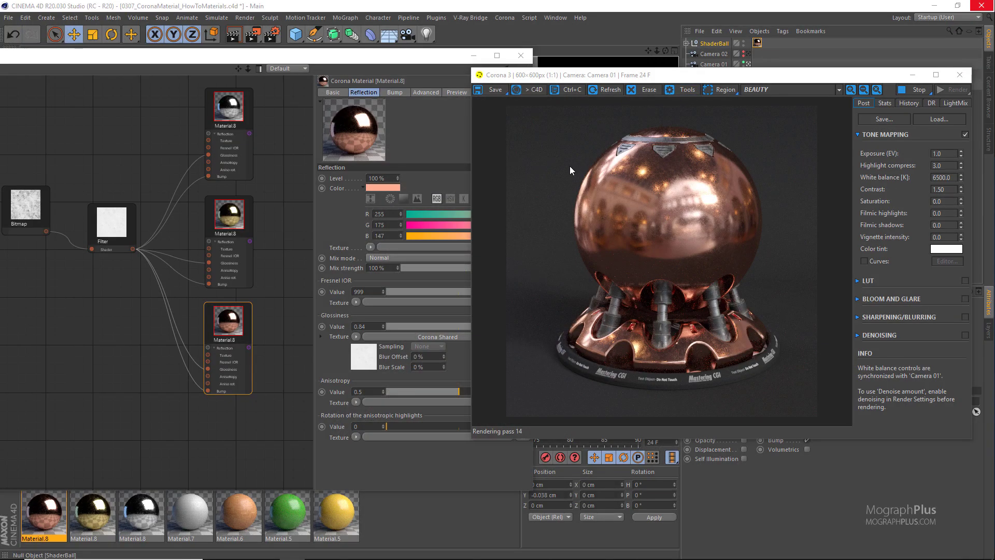